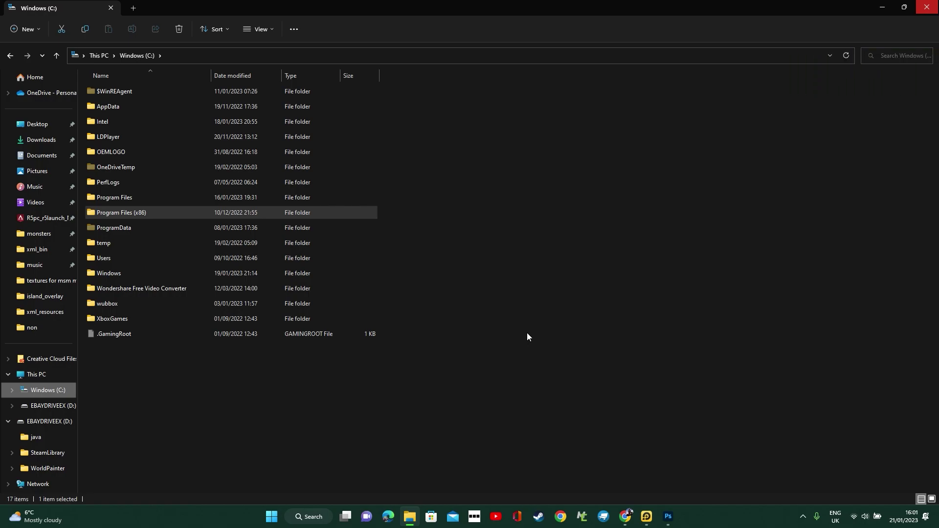
- Browse from C: through Steam's My Singing Monsters data to gfx\monsters and open the sheet
double_click(293, 211)
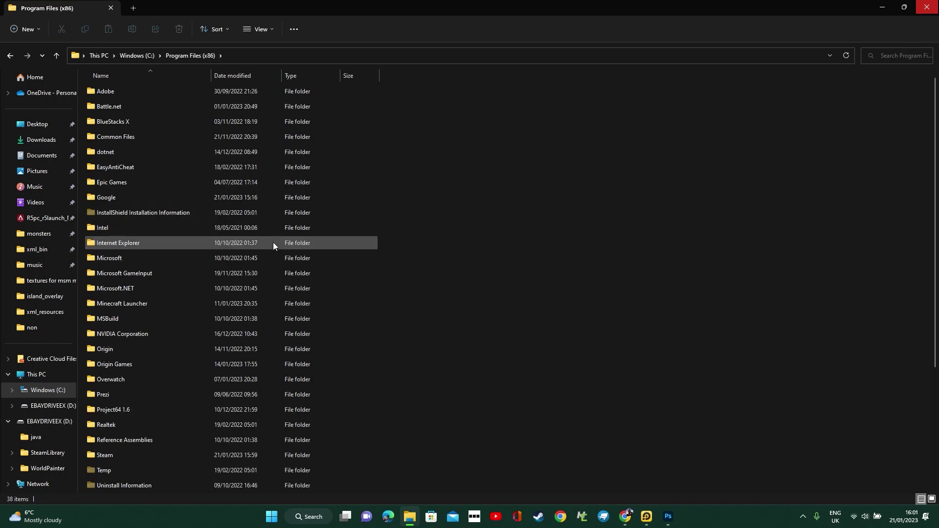
double_click(144, 456)
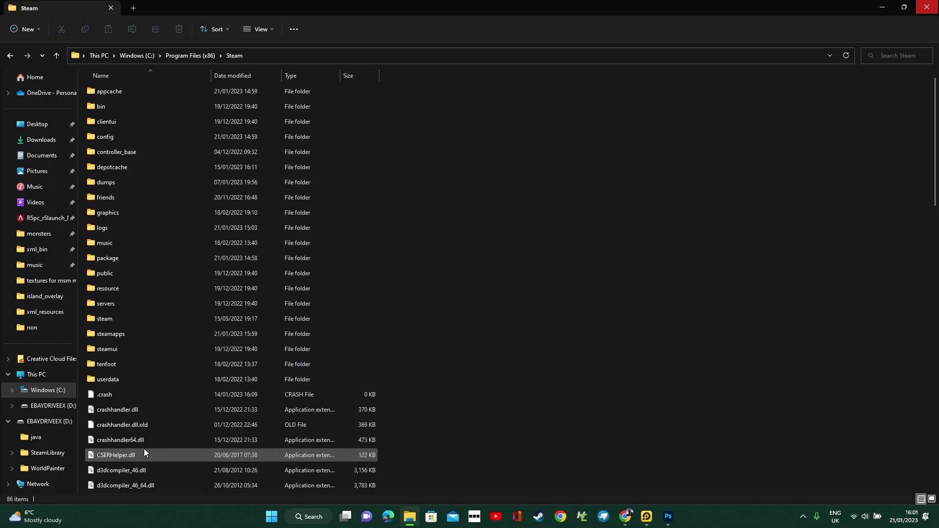
double_click(128, 335)
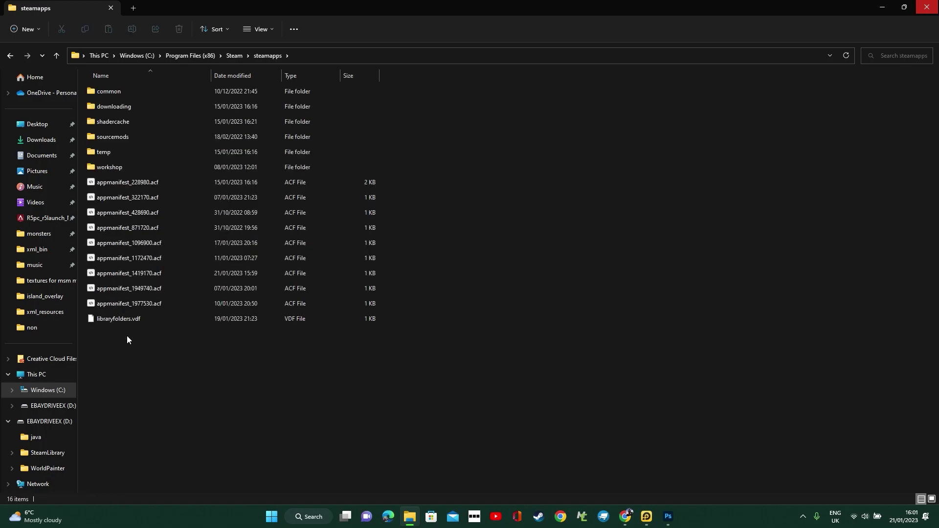
double_click(145, 91)
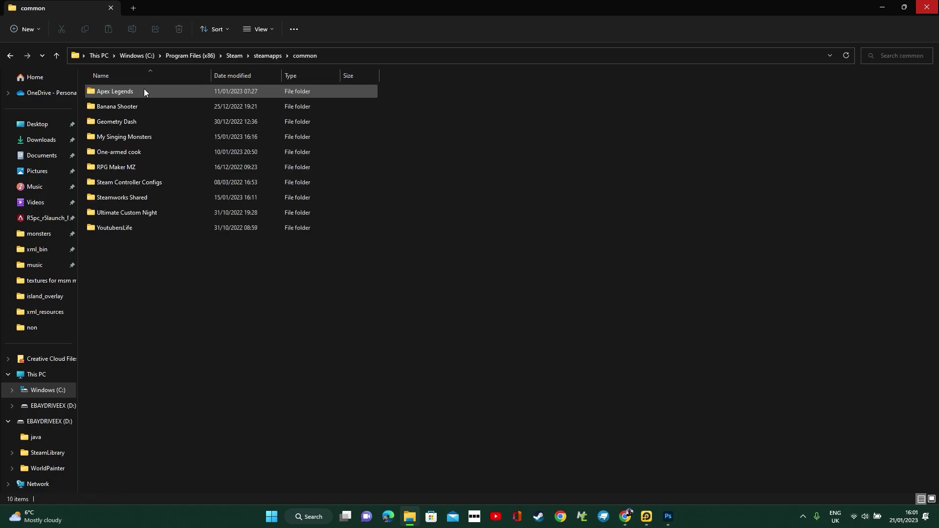
double_click(170, 137)
double_click(114, 94)
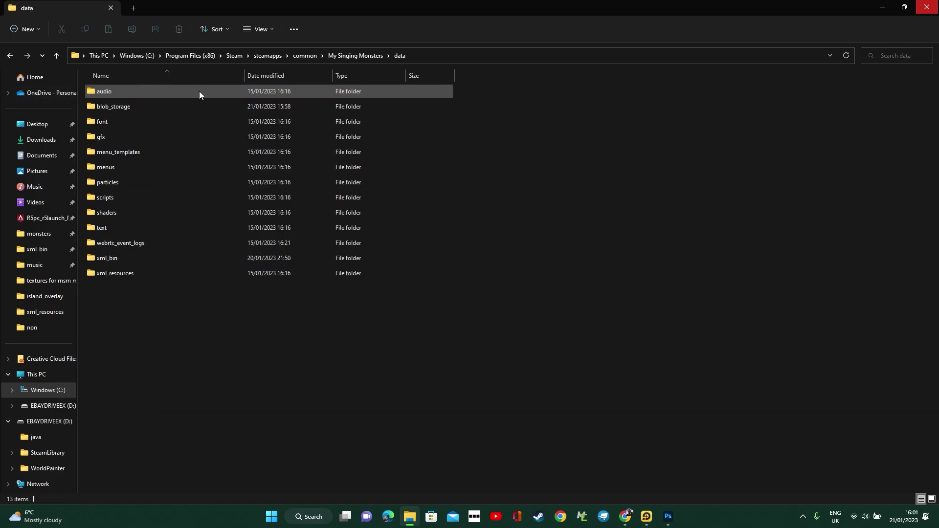
double_click(124, 142)
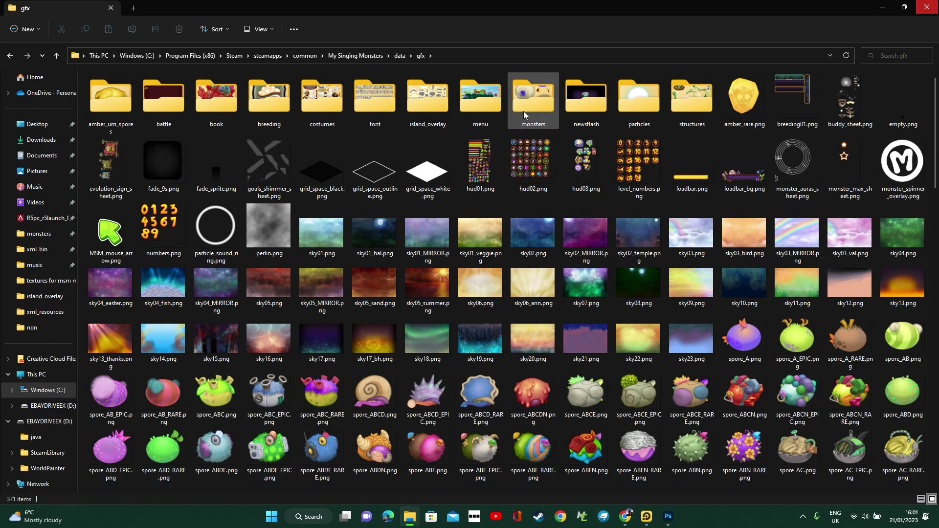
double_click(543, 98)
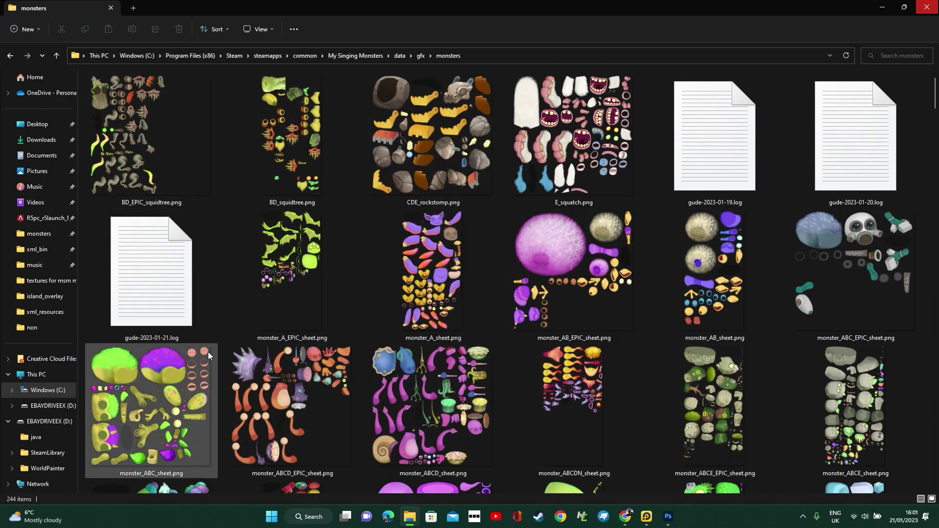
scroll(274, 430, "down", 4)
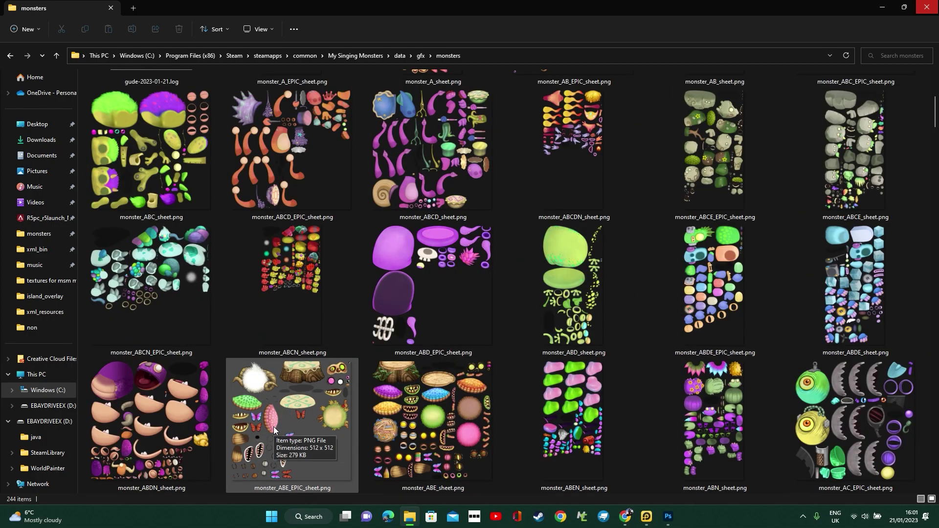
- Recolour the sheet's Greens with Hue/Saturation: Hue +180, Saturation +100, Lightness +41
double_click(176, 189)
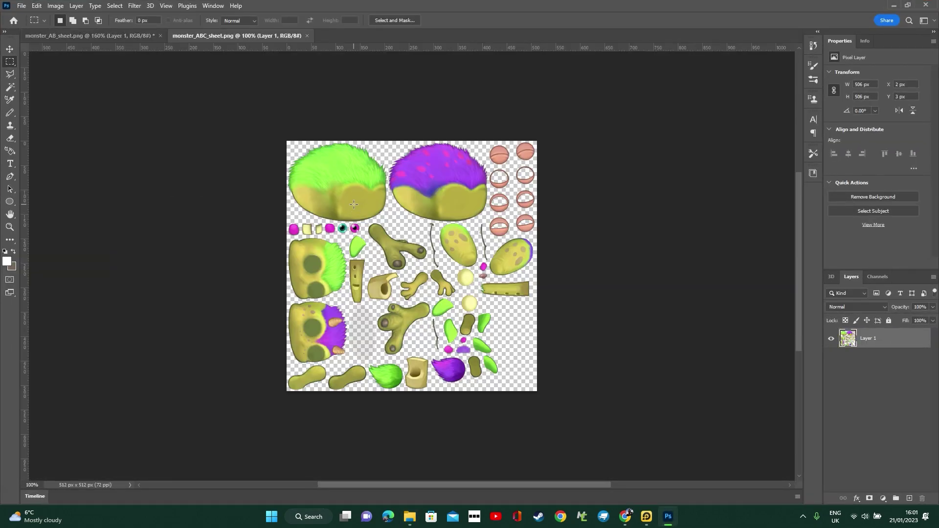
left_click(57, 6)
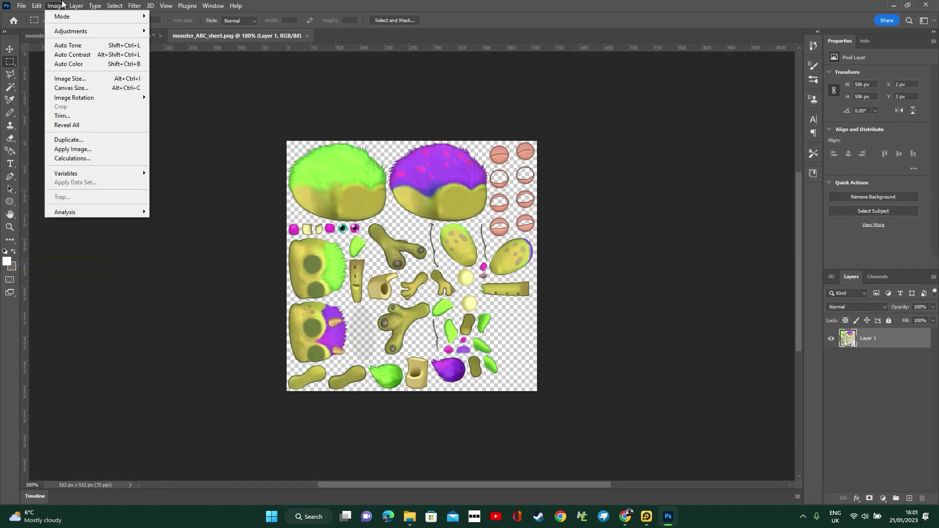
mouse_move(98, 31)
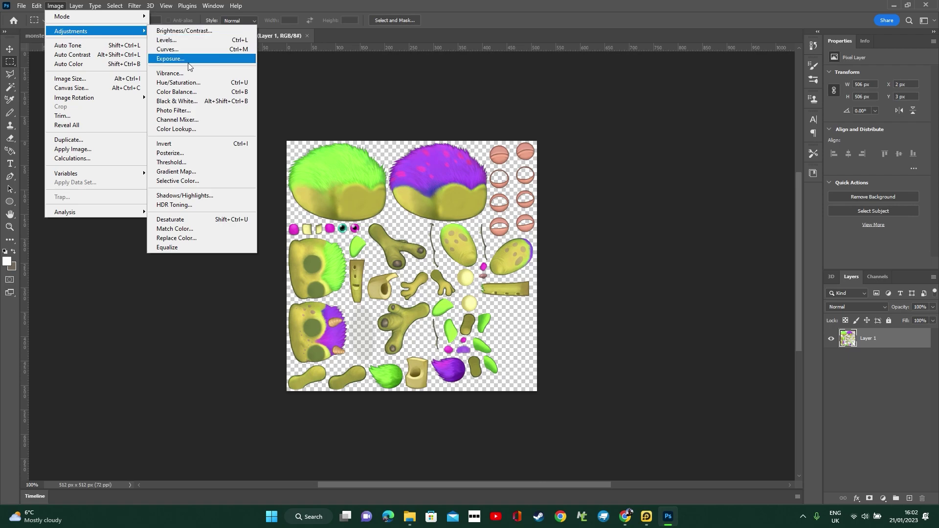
left_click(203, 65)
left_click_drag(763, 192, 811, 193)
left_click_drag(763, 217, 811, 217)
left_click_drag(763, 242, 783, 242)
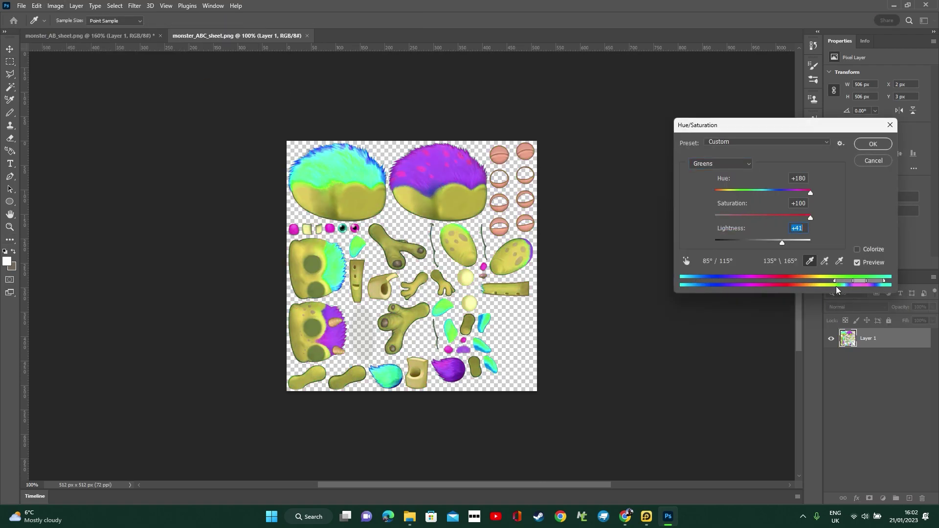
mouse_move(831, 284)
left_mouse_down()
mouse_move(817, 283)
mouse_move(837, 285)
left_mouse_up()
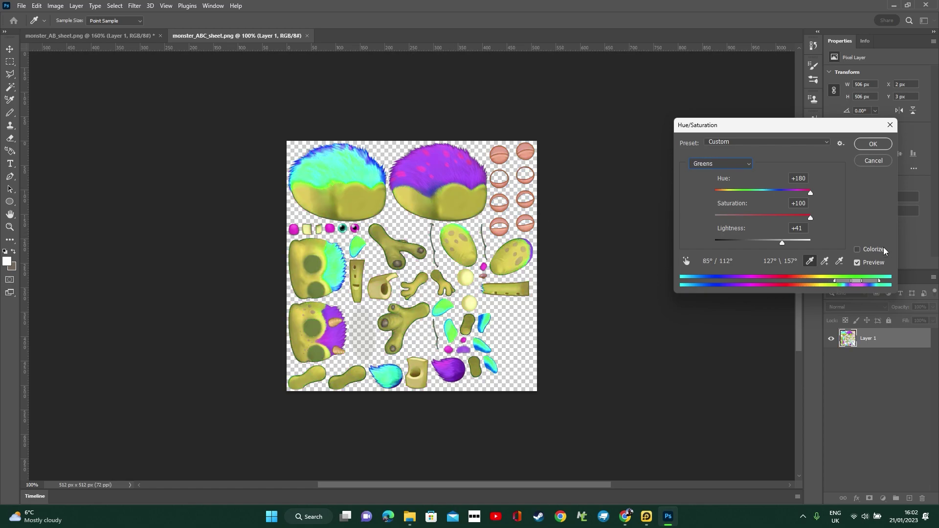
left_click(873, 143)
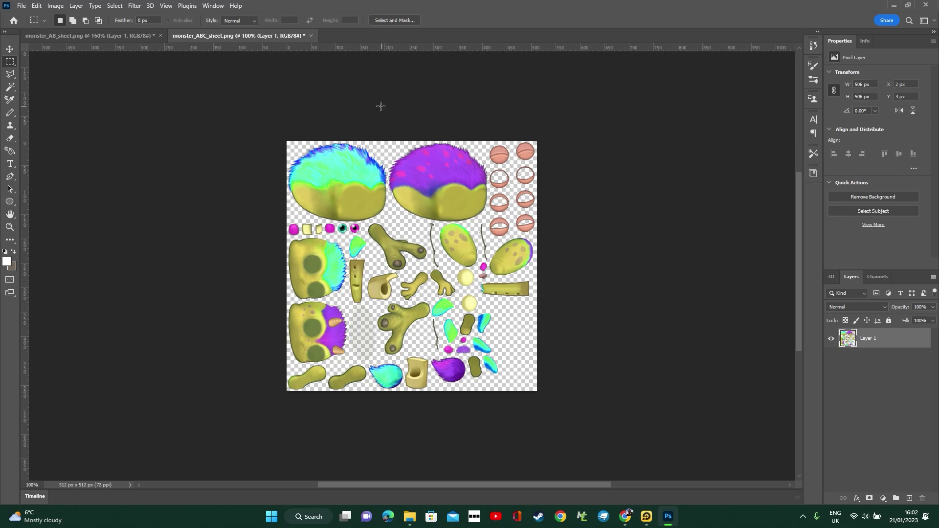
- Quick Export the sheet as PNG, replacing the original monster_ABC_sheet.png
left_click(21, 7)
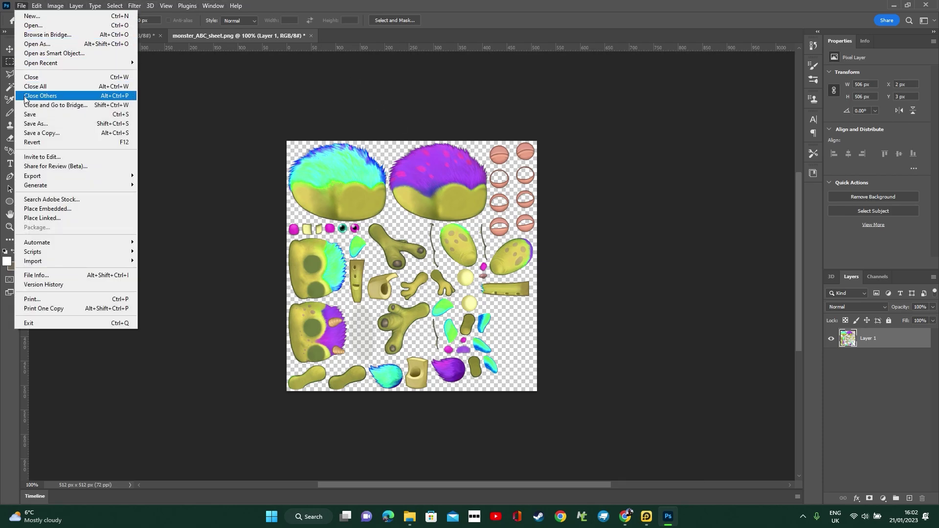
mouse_move(45, 176)
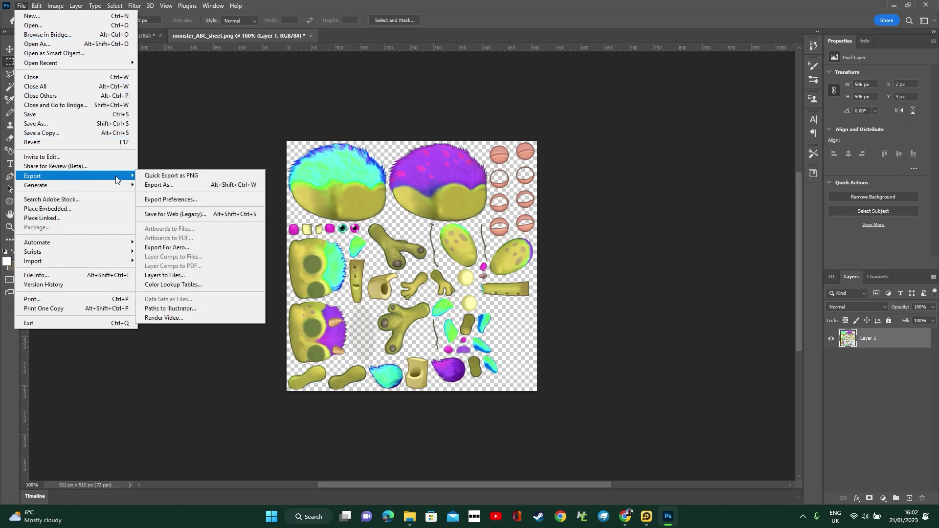
left_click(162, 176)
left_click(293, 219)
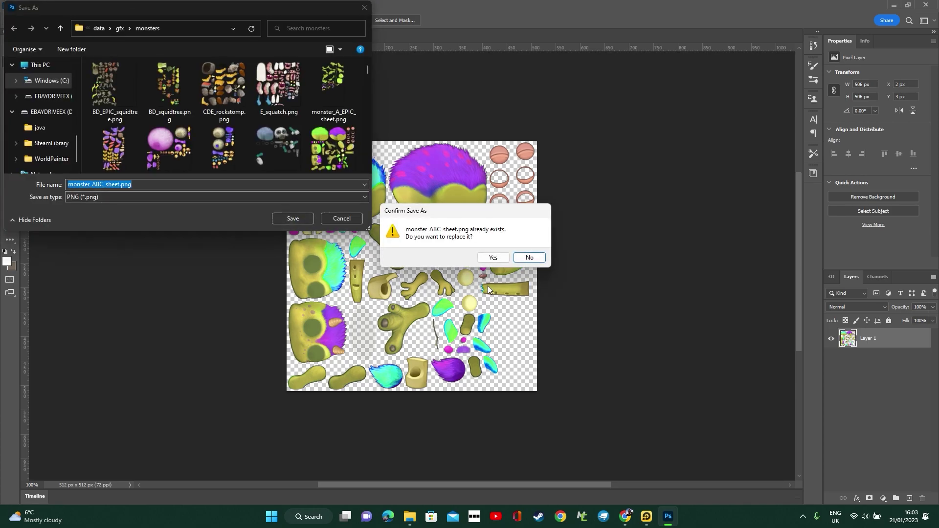
left_click(491, 259)
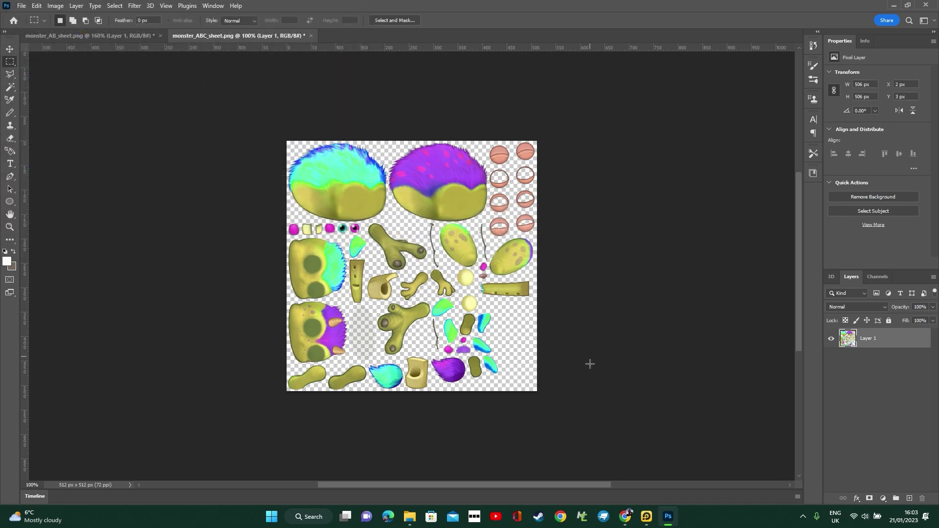
- Open monster_ABC_sheet.png from the monsters folder in Paint 3D
left_click(430, 517)
left_click(131, 157)
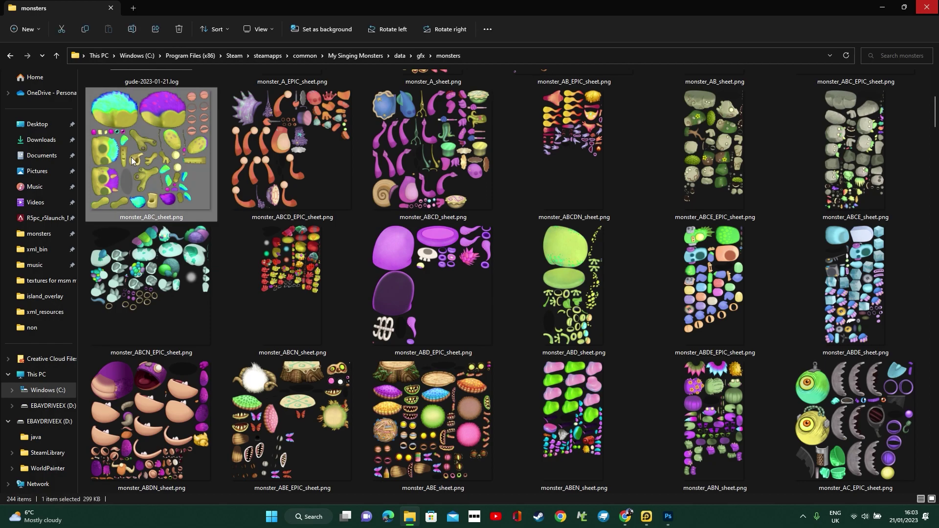
right_click(131, 157)
mouse_move(169, 205)
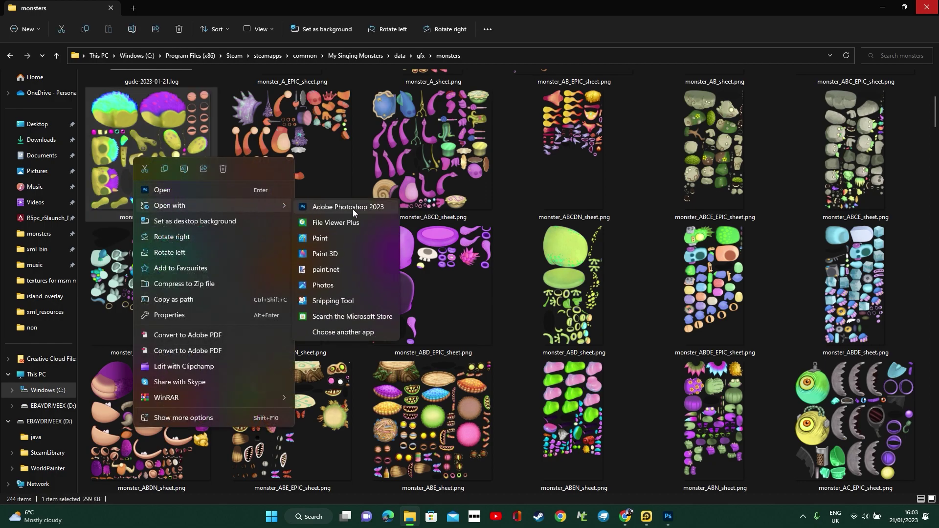
left_click(324, 253)
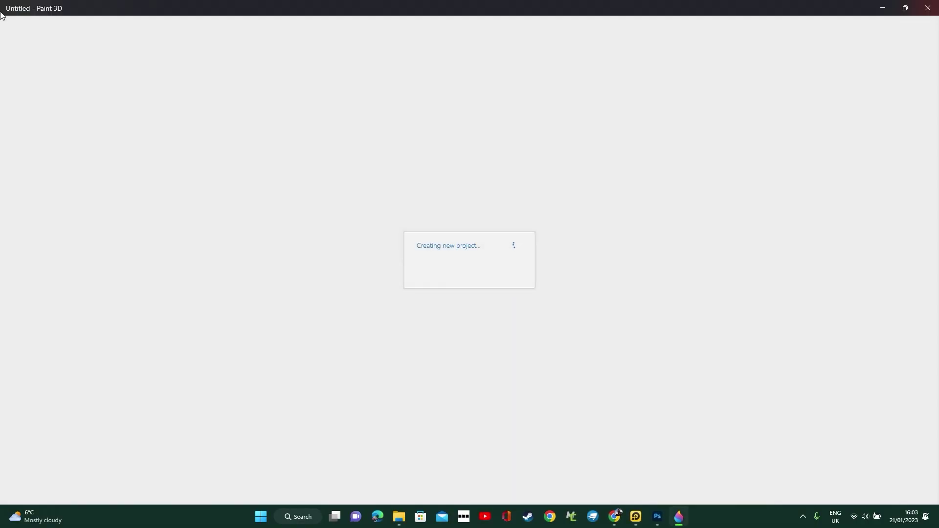
- Save it as a PNG image over the existing file in the monsters folder
left_click(15, 30)
left_click(85, 148)
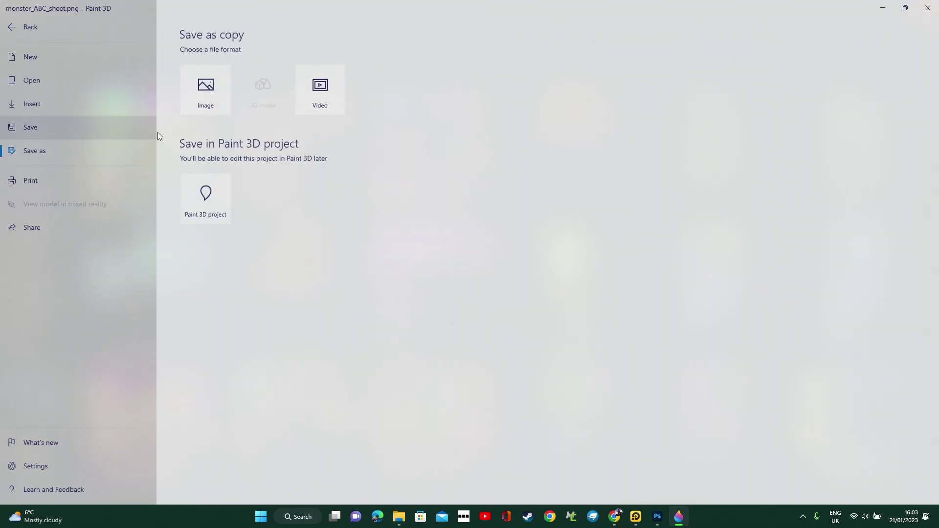
left_click(205, 89)
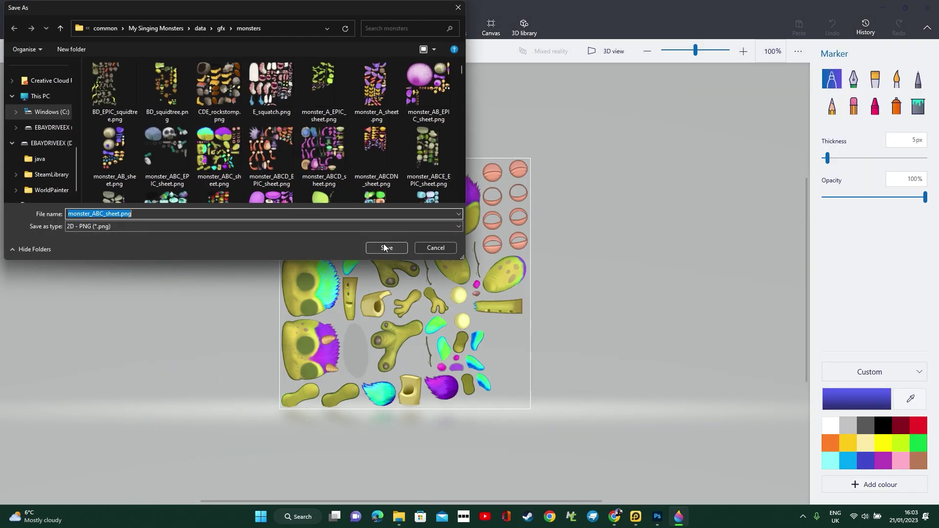
left_click(386, 248)
left_click(493, 257)
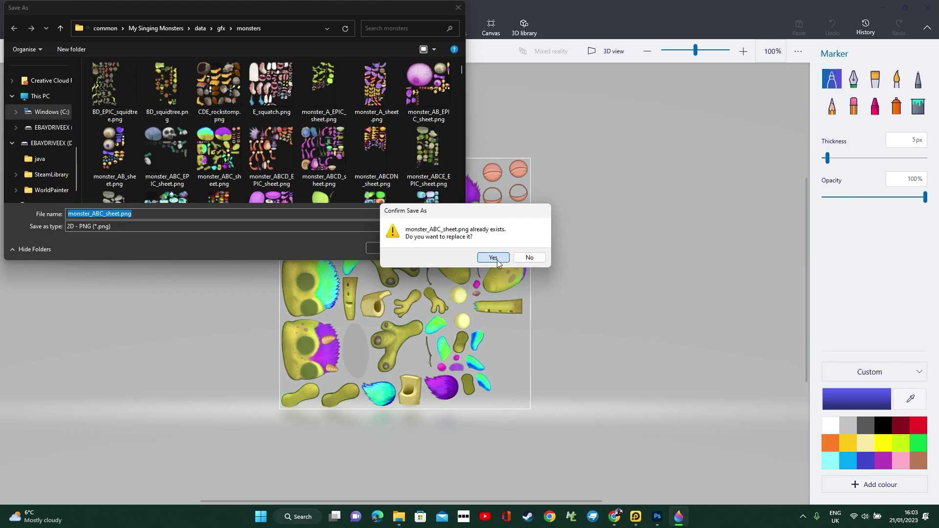
- Browse to Documents\XuanZhi9\Pictures, then return to monster_ABC_sheet.png in the monsters folder
left_click(399, 517)
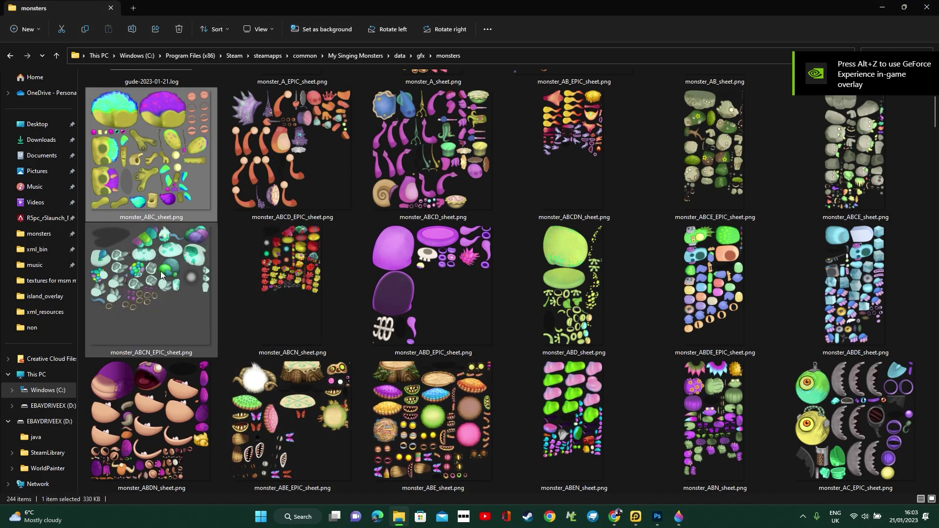
left_click(41, 156)
scroll(240, 251, "up", 3)
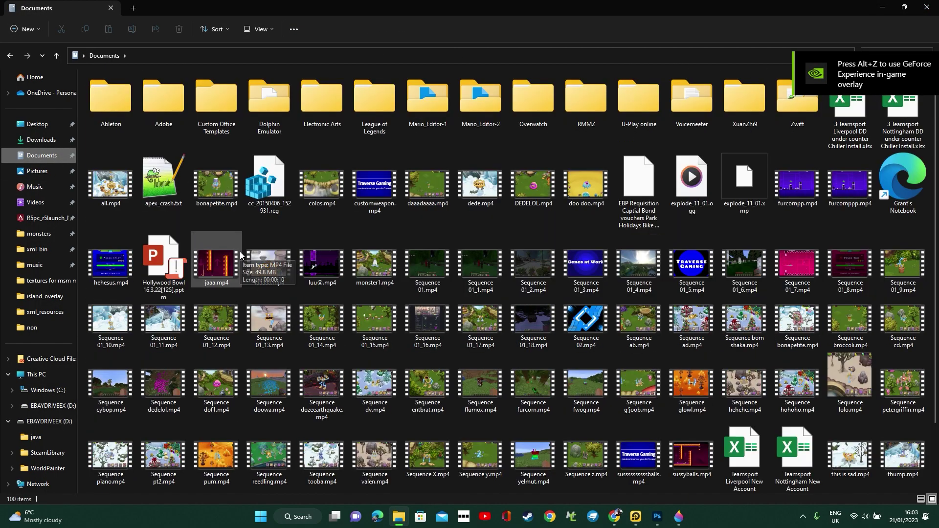
left_click(743, 103)
double_click(727, 90)
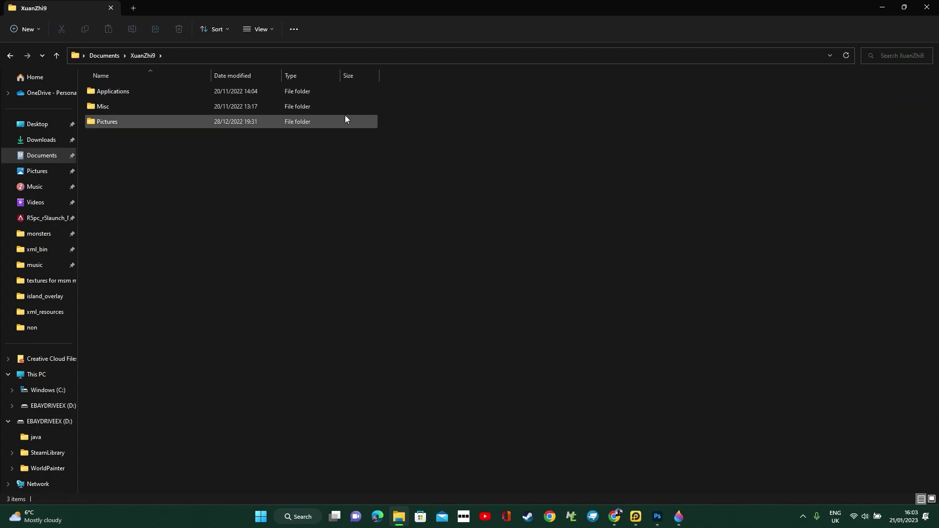
double_click(318, 120)
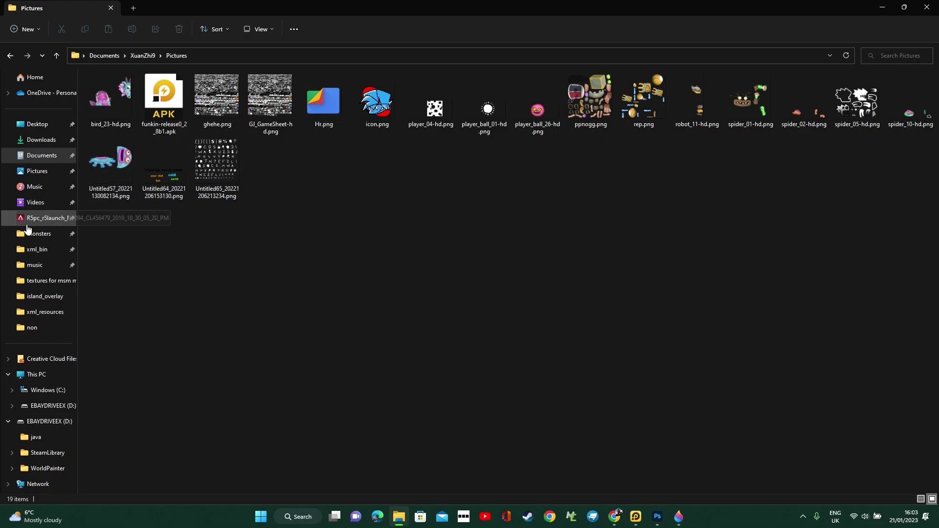
left_click(39, 233)
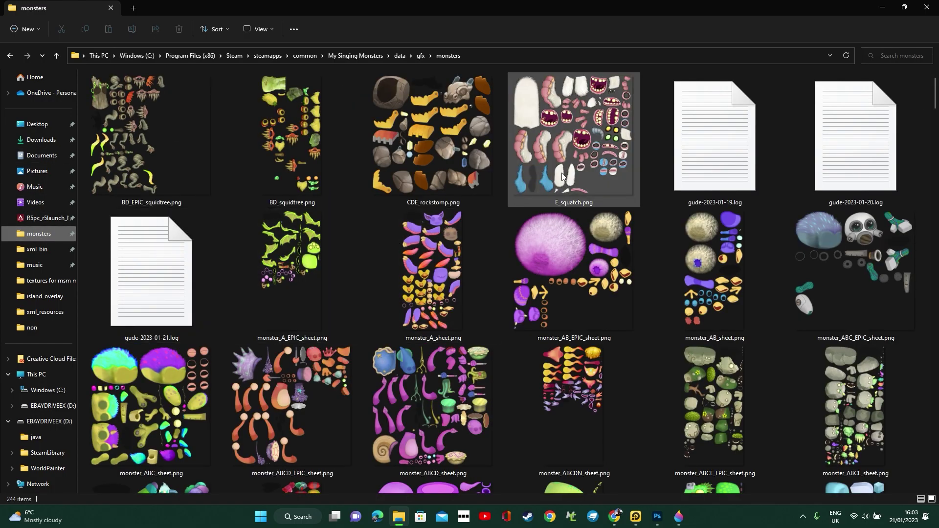
right_click(200, 378)
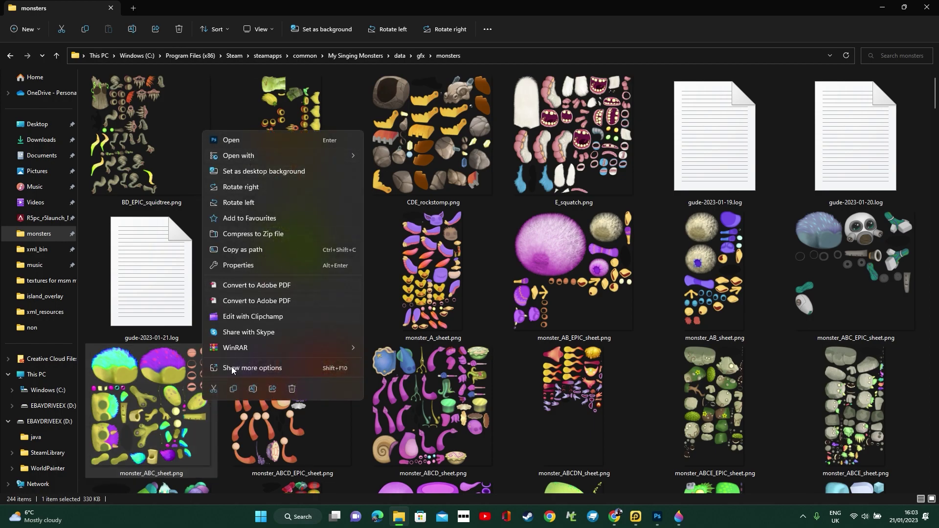
left_click(233, 388)
- Go back to Documents\XuanZhi9\Pictures and paste monster_ABC_sheet.png there
left_click(41, 155)
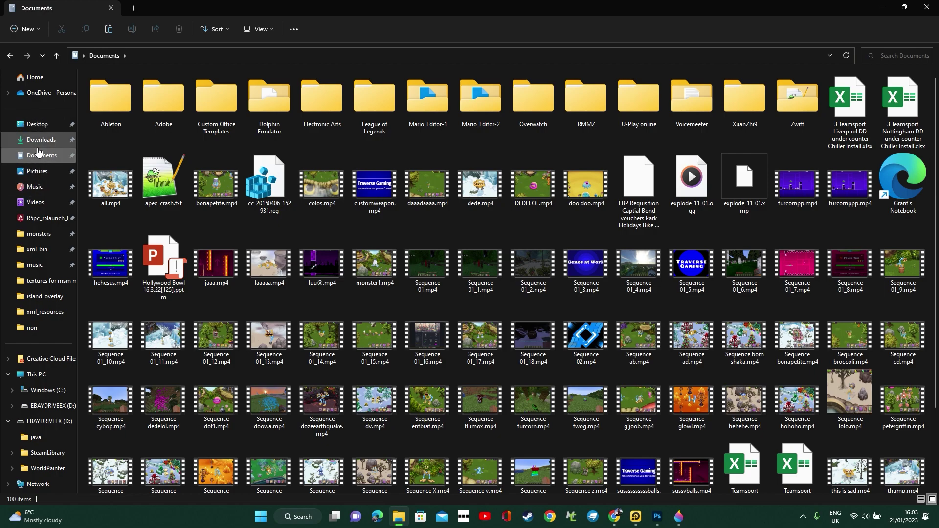
left_click(37, 123)
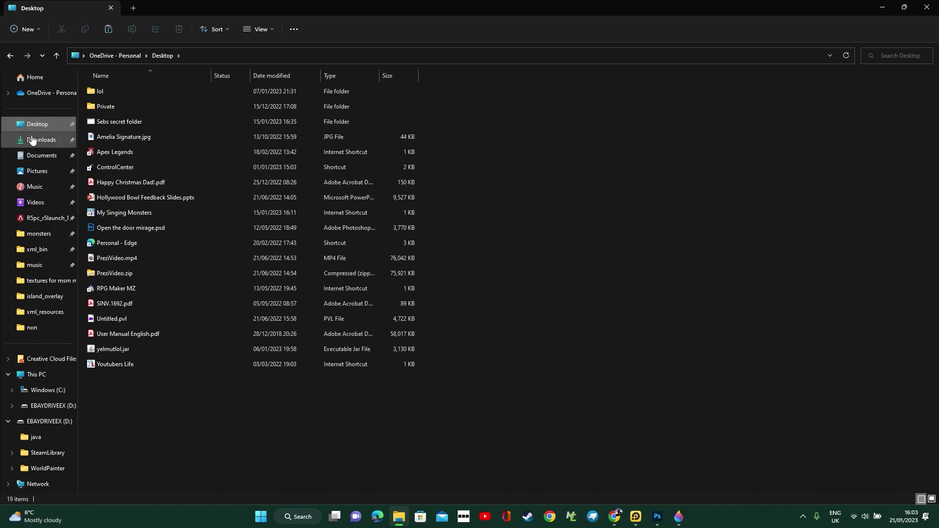
left_click(42, 155)
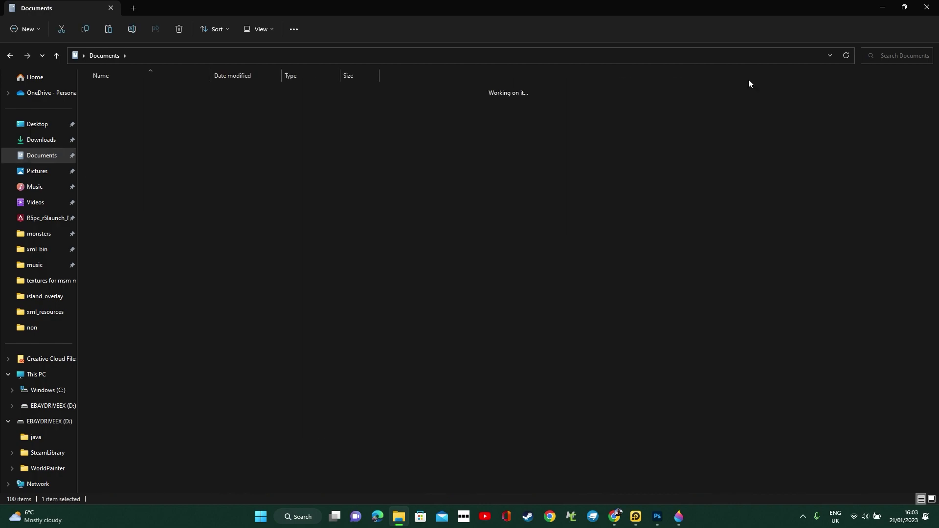
double_click(147, 89)
double_click(200, 126)
right_click(451, 275)
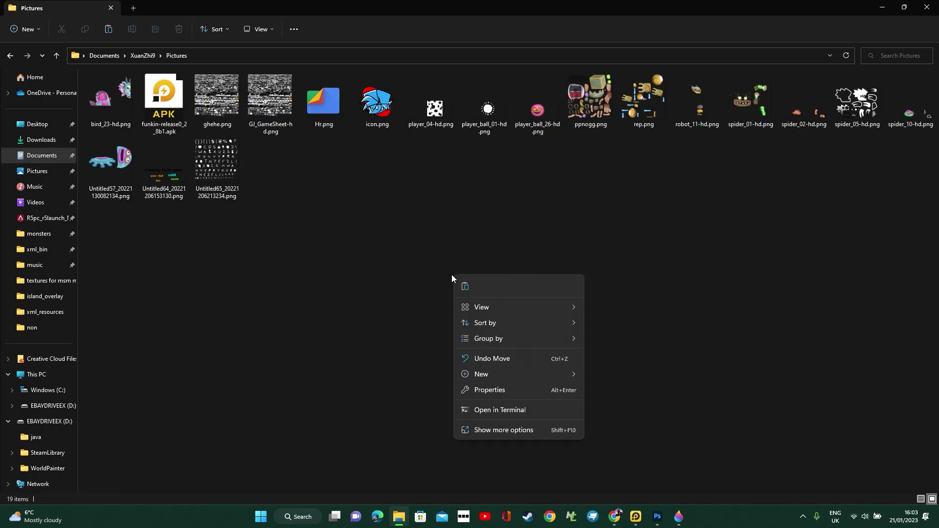
left_click(467, 287)
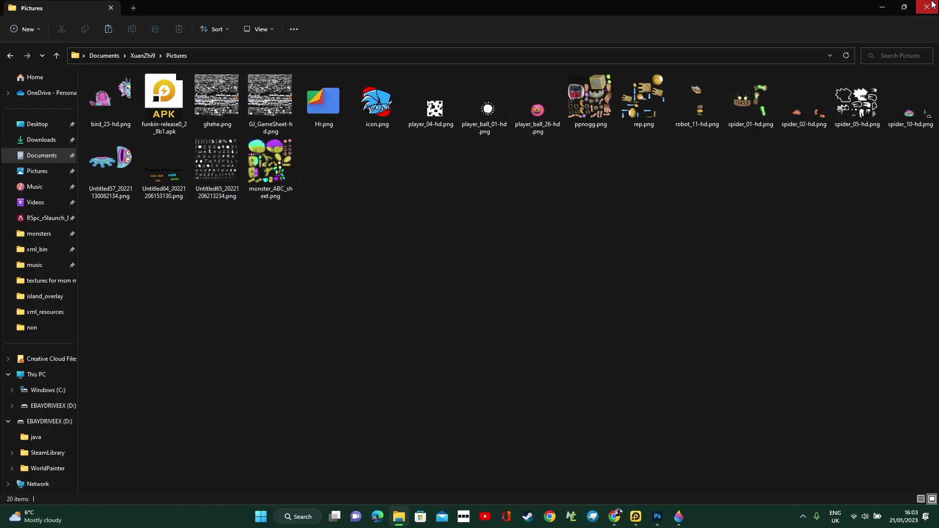
- Minimize the desktop windows, bring up LDPlayer, and launch APK Editor from its home screen
left_click(885, 6)
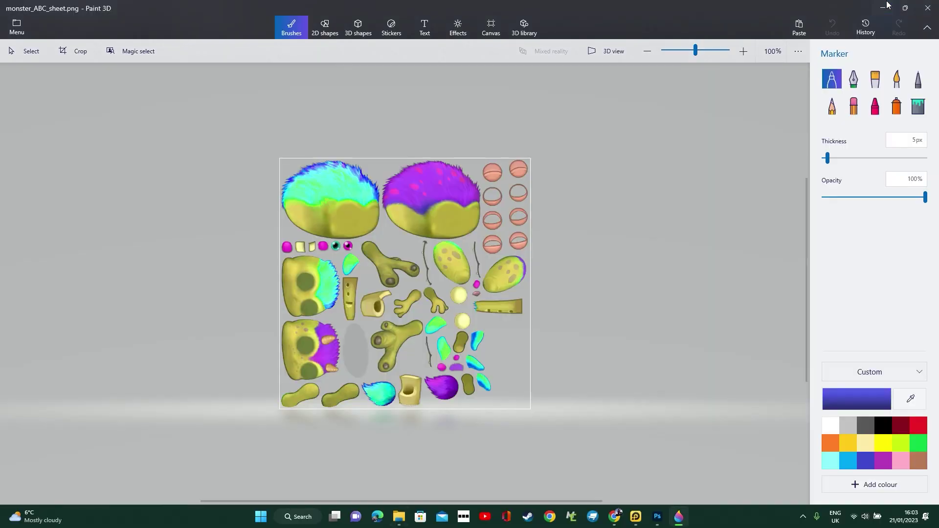
left_click(890, 4)
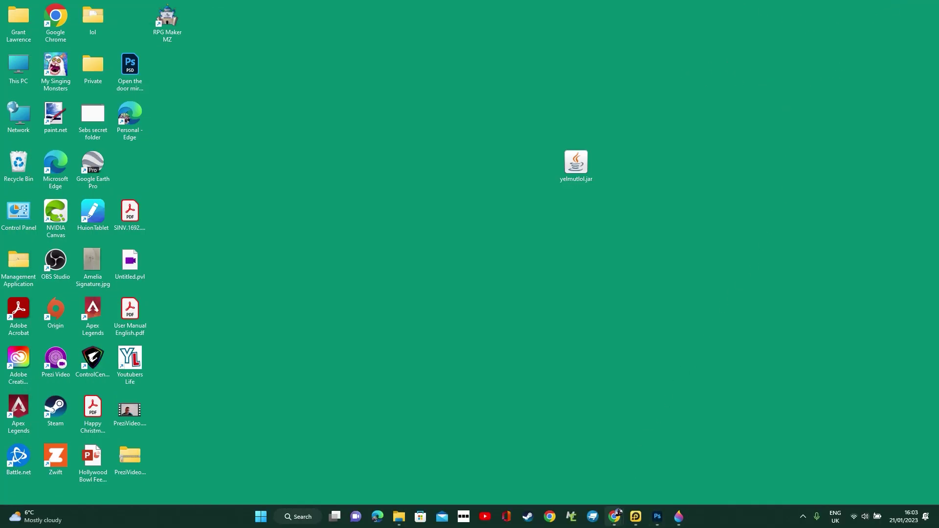
left_click(635, 517)
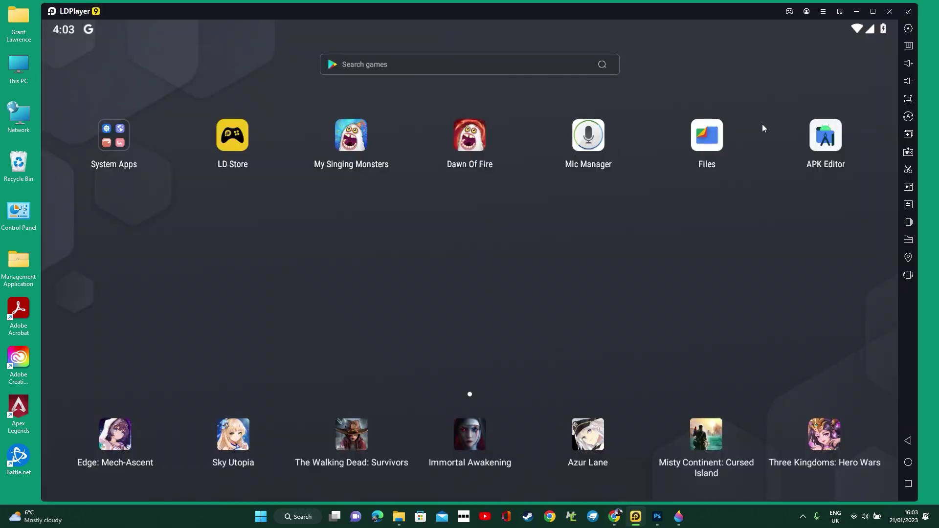
left_click(820, 136)
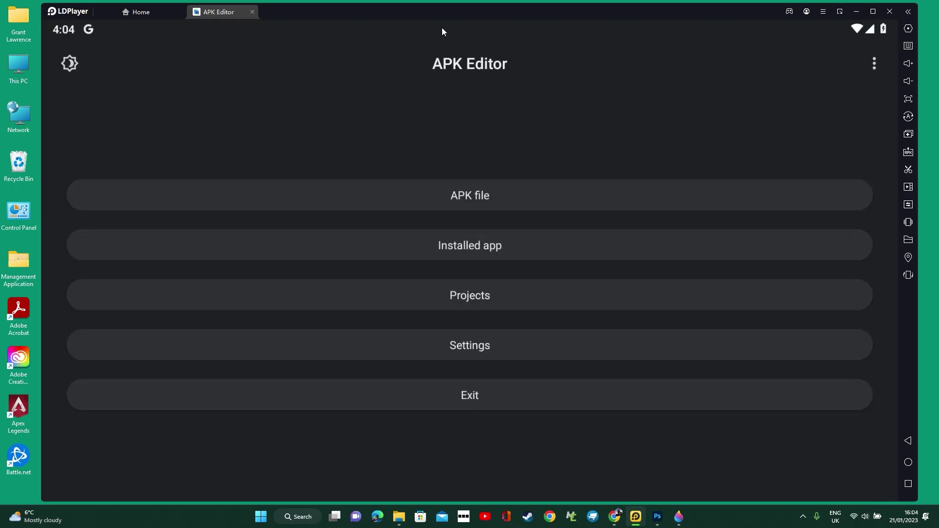
left_click_drag(441, 27, 430, 221)
left_click(750, 204)
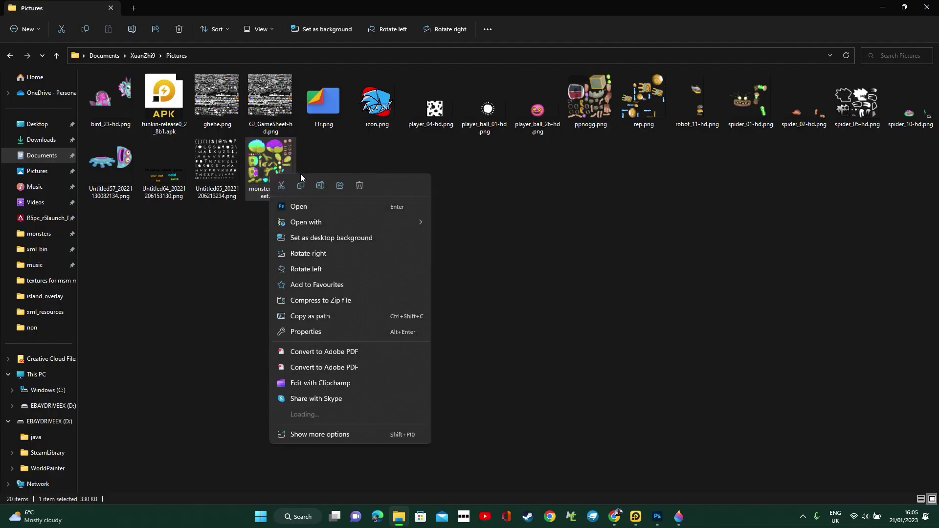
- Trim 'monster_' and '_sheet' from the copied sheet's name, leaving ABC.png
left_click(273, 193)
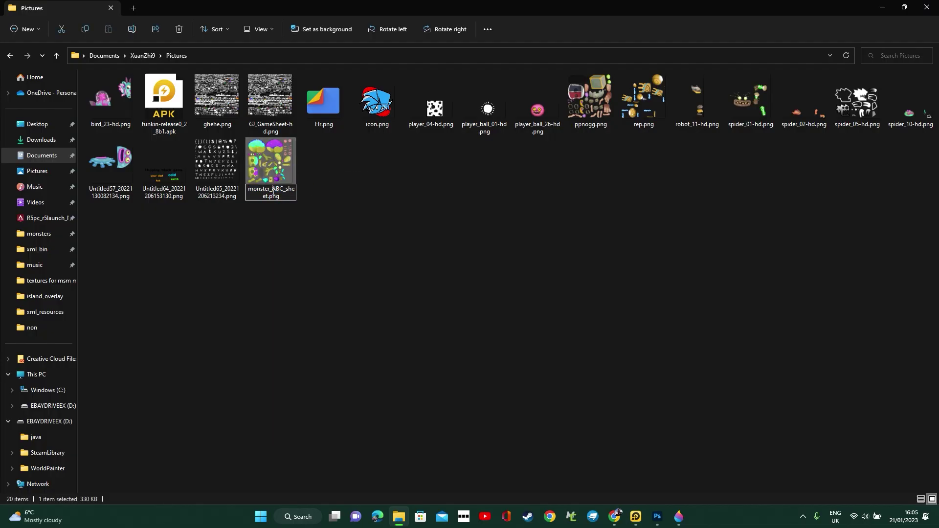
key("BackSpace")
key("BackSpace")
key("BackSpace")
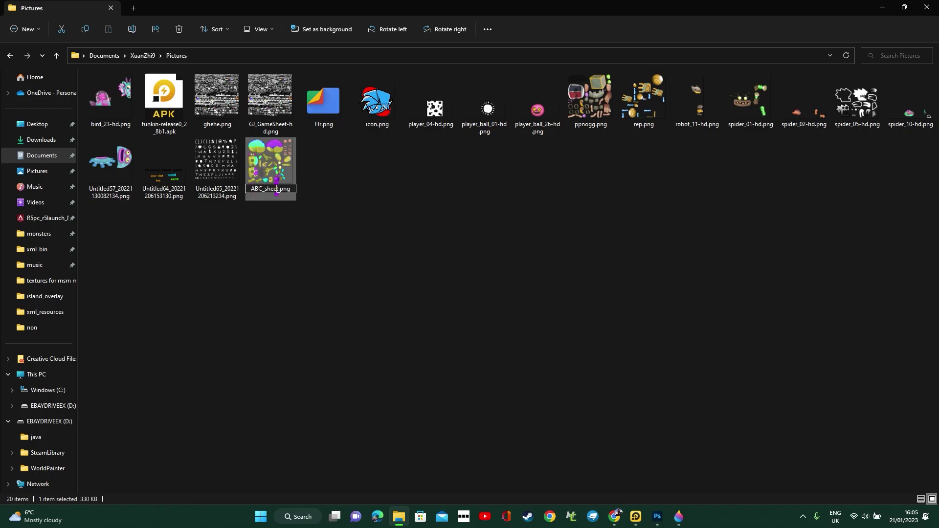
key("BackSpace")
key("BackSpace")
key("BackSpace")
left_click(335, 281)
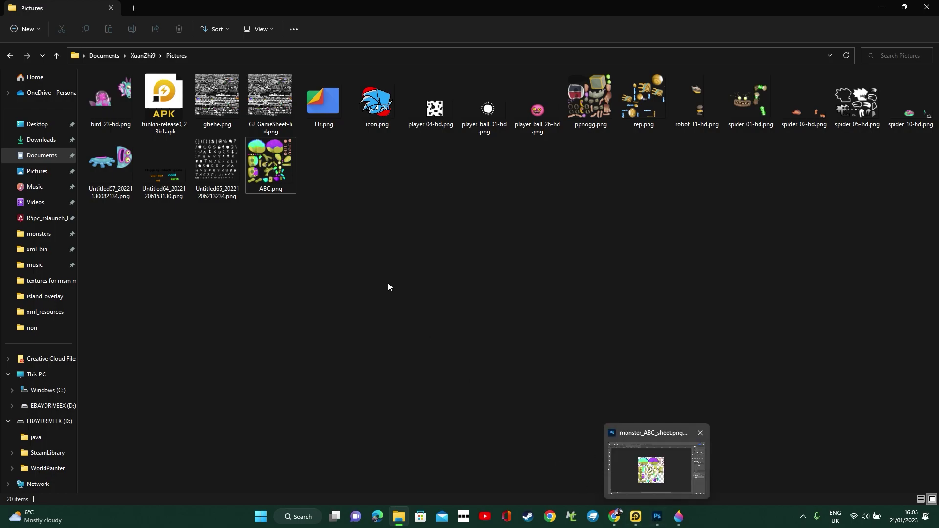
- Add ABC.png to /assets/gfx/monsters, refresh that folder, and go back up to /assets
left_click(657, 517)
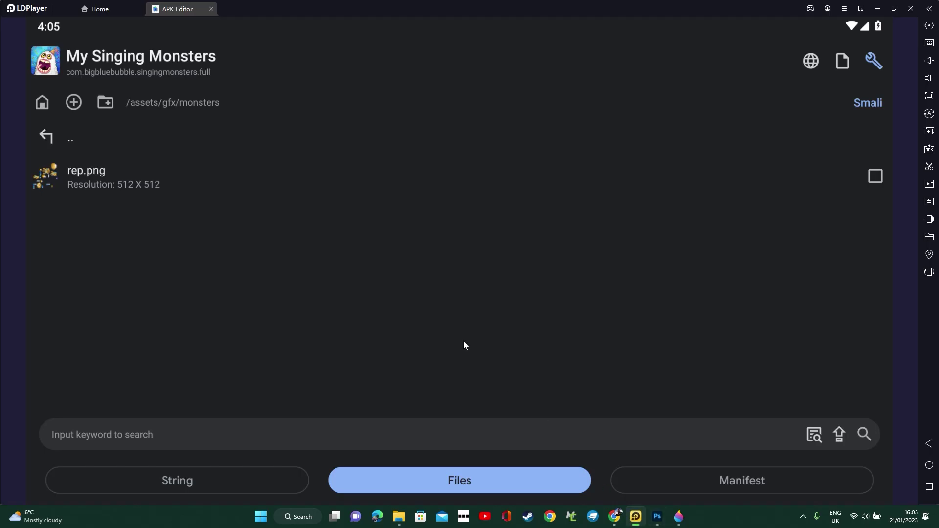
left_click(73, 103)
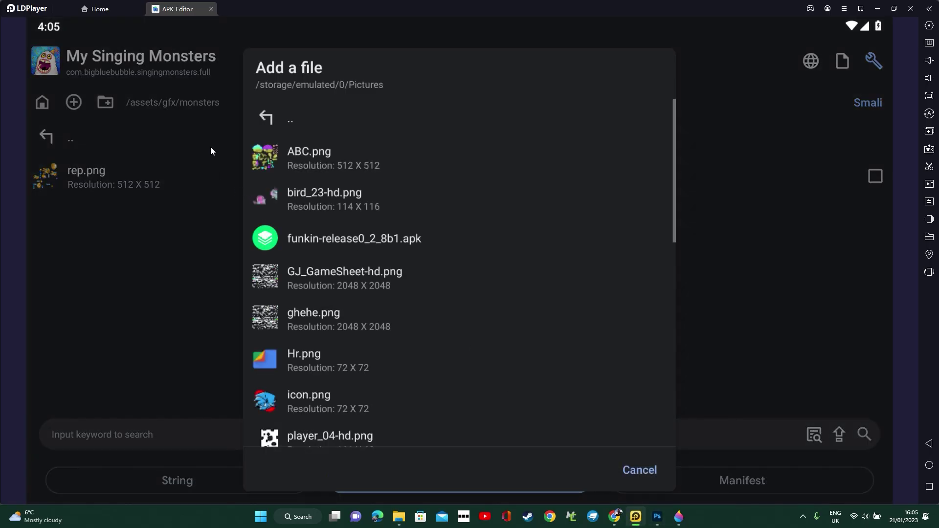
left_click(325, 165)
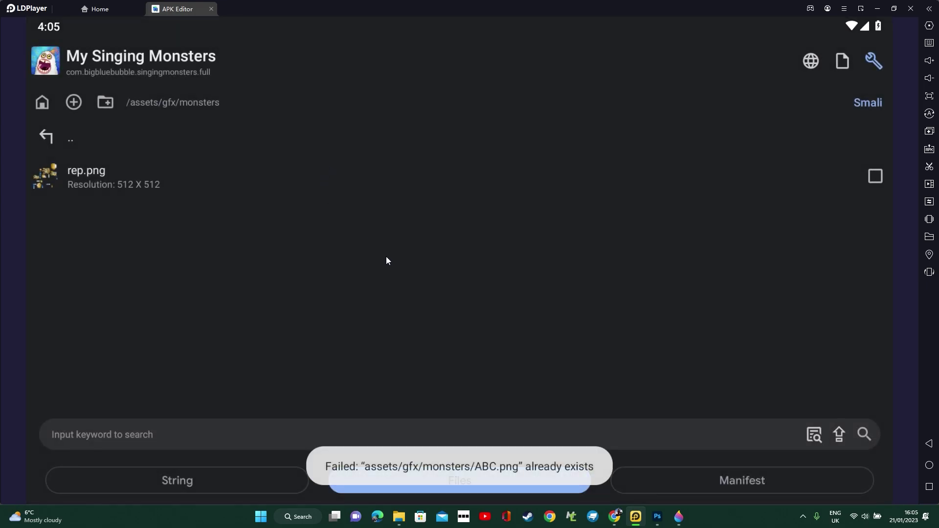
left_click(87, 134)
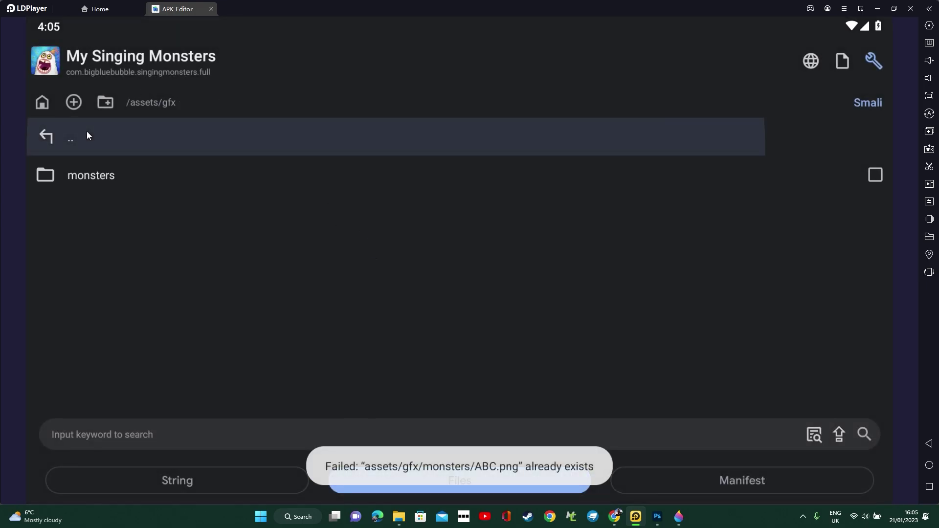
left_click(112, 177)
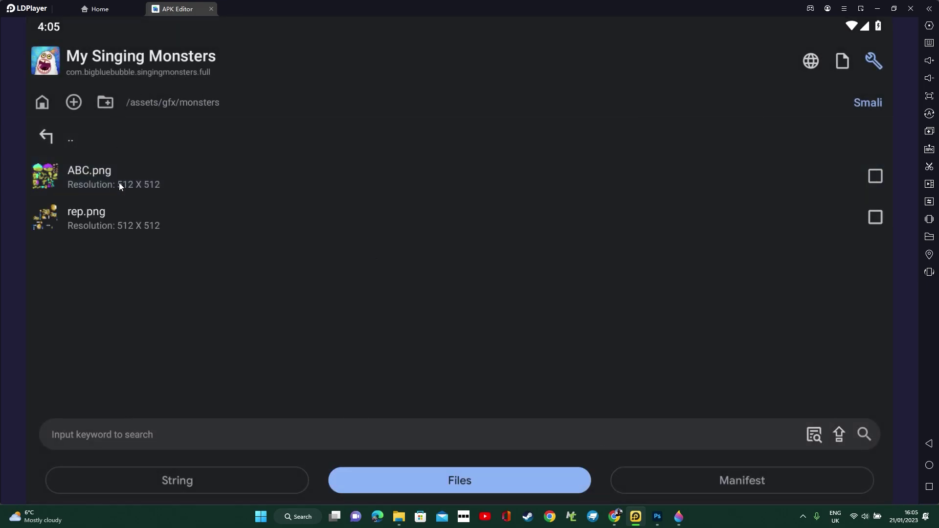
left_click(77, 132)
scroll(155, 212, "down", 5)
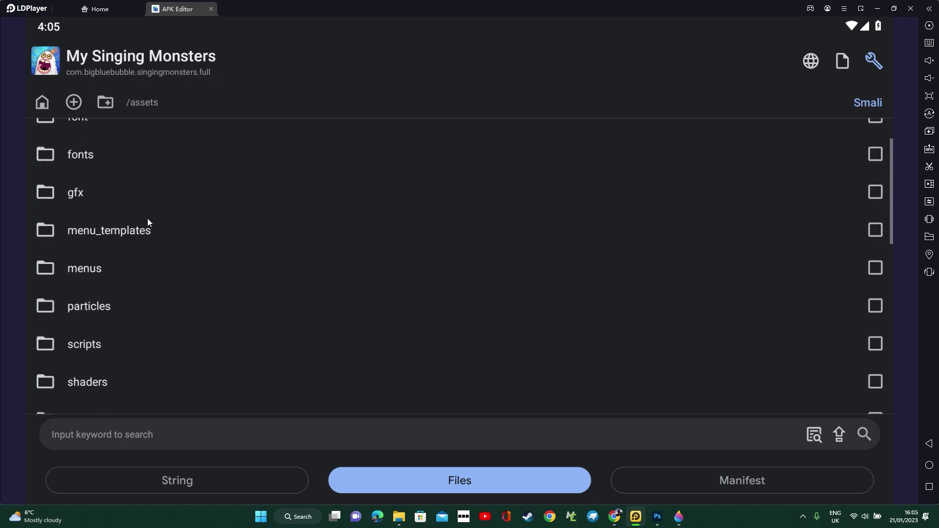
scroll(110, 235, "down", 5)
scroll(81, 243, "down", 3)
scroll(91, 239, "up", 4)
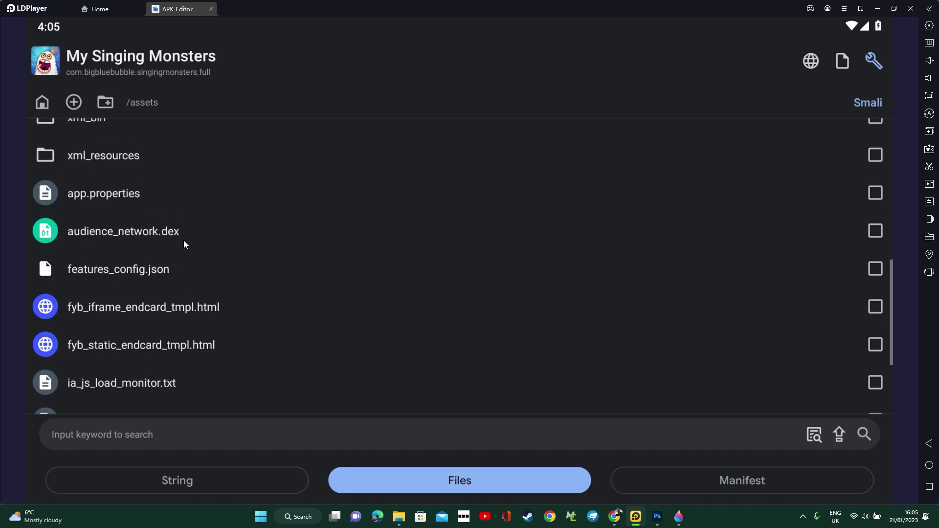
scroll(184, 239, "up", 2)
scroll(183, 239, "up", 3)
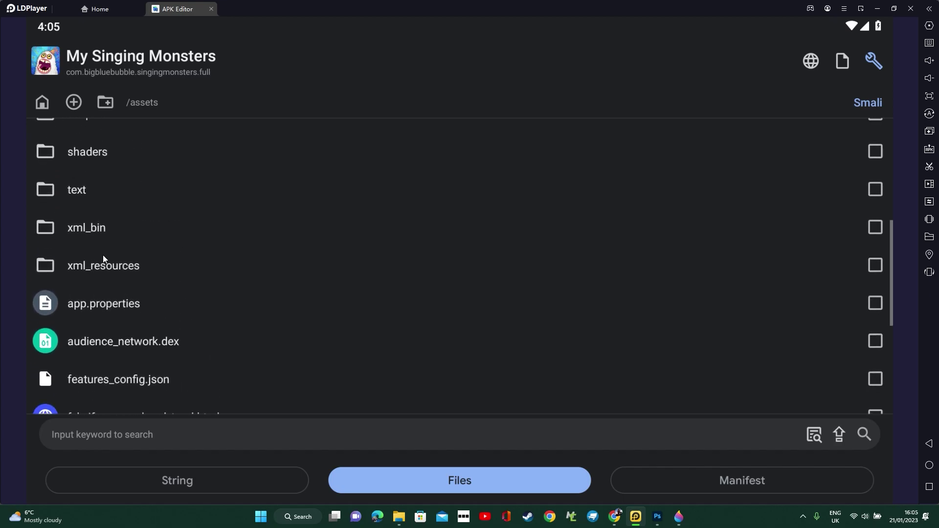
- Open xml_resources, then monster_ABC_sheet.xml in the text editor
left_click(103, 270)
scroll(167, 227, "down", 4)
scroll(192, 219, "down", 5)
scroll(192, 220, "down", 6)
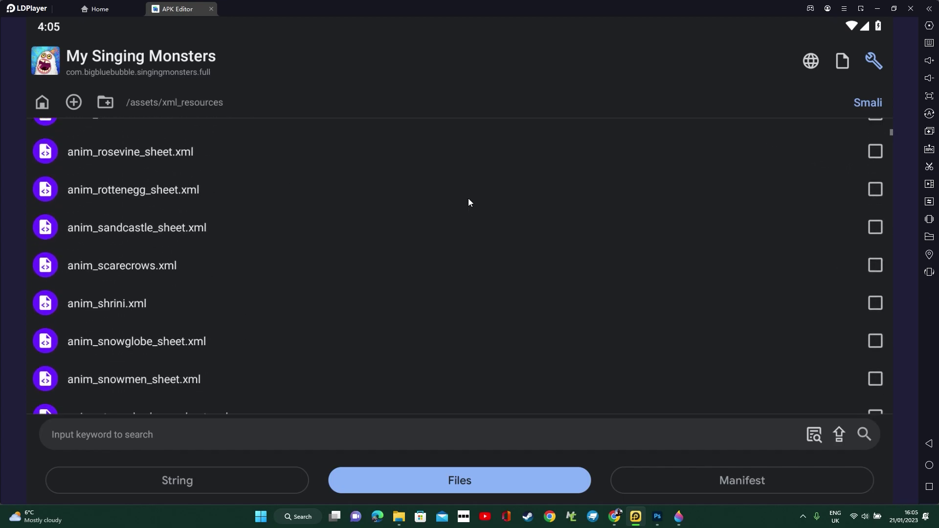
scroll(468, 199, "down", 4)
scroll(622, 233, "down", 5)
scroll(638, 231, "down", 4)
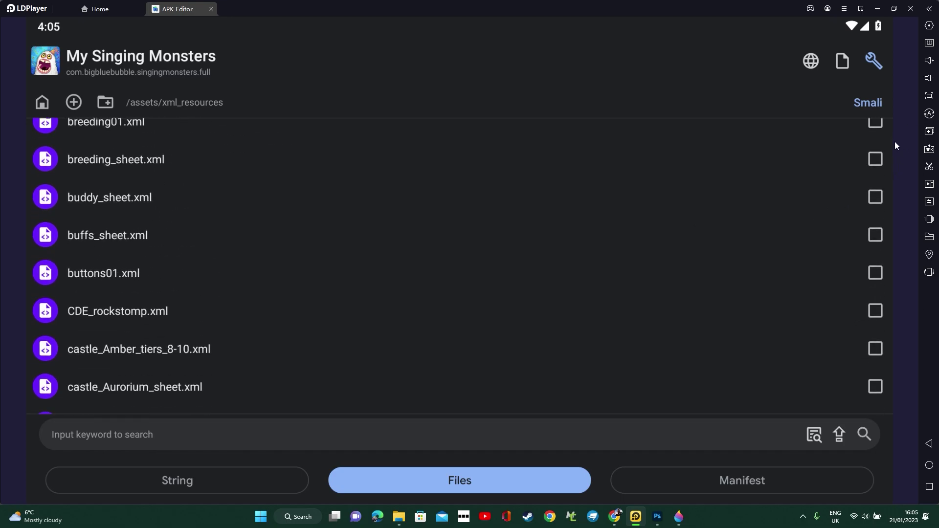
scroll(890, 170, "up", 1)
scroll(505, 329, "down", 5)
scroll(419, 228, "down", 5)
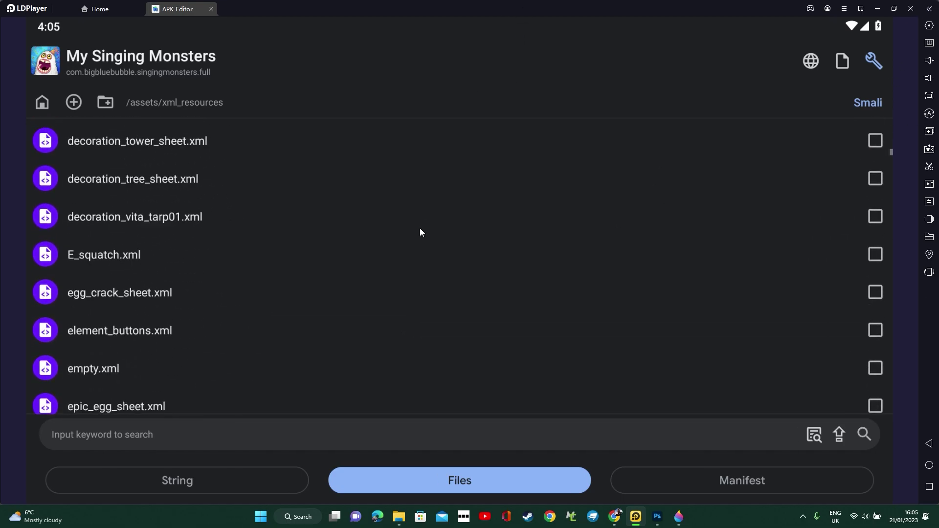
scroll(420, 228, "down", 6)
scroll(331, 314, "down", 5)
scroll(315, 335, "down", 6)
scroll(274, 289, "down", 5)
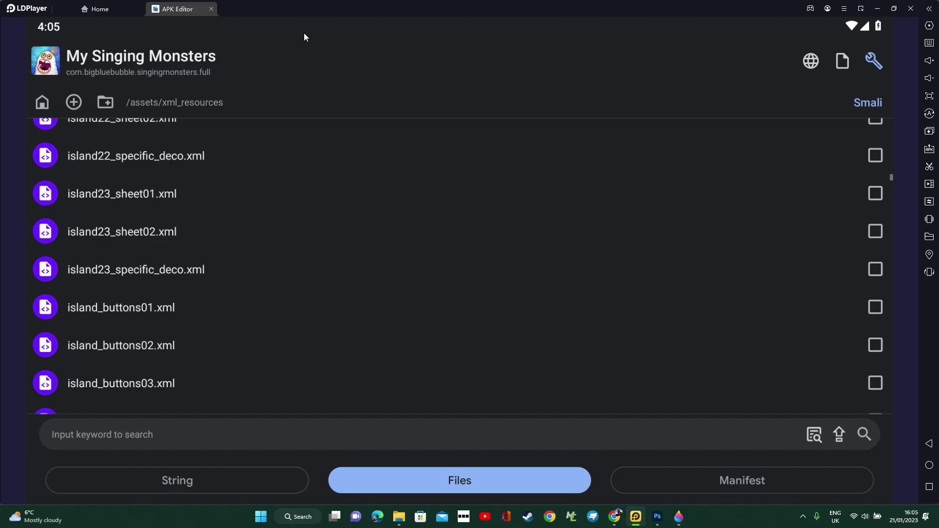
scroll(304, 147, "down", 8)
scroll(226, 242, "up", 1)
scroll(240, 337, "up", 3)
scroll(253, 322, "up", 2)
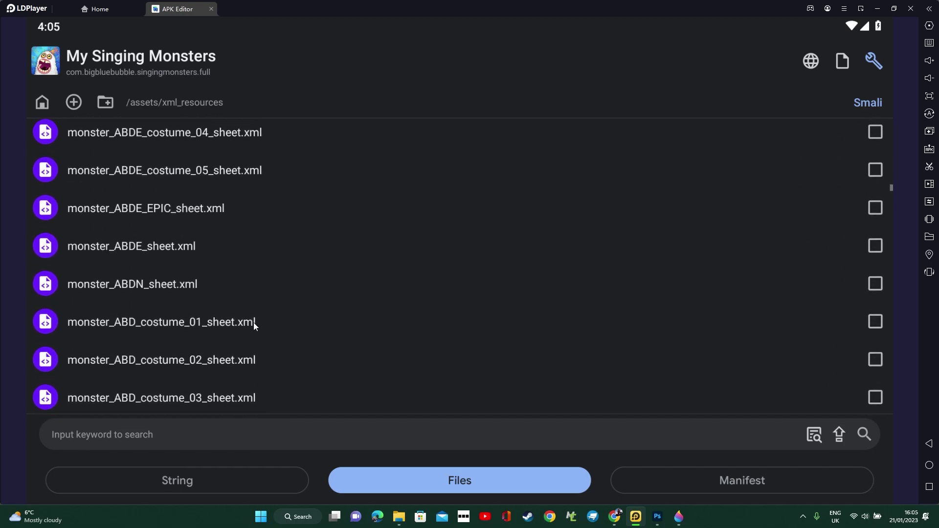
scroll(253, 322, "up", 2)
scroll(240, 233, "up", 3)
scroll(252, 319, "up", 3)
scroll(200, 277, "up", 1)
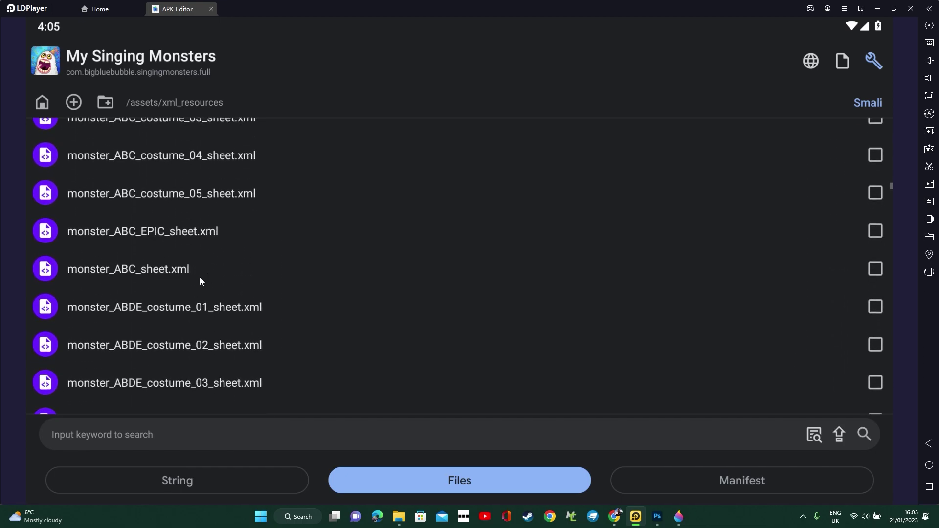
left_click(161, 271)
scroll(171, 264, "down", 2)
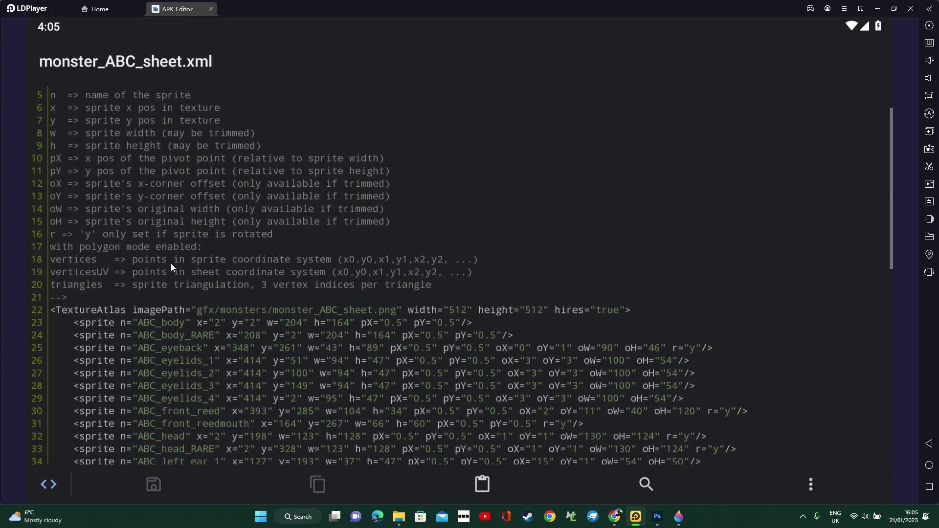
scroll(206, 271, "down", 2)
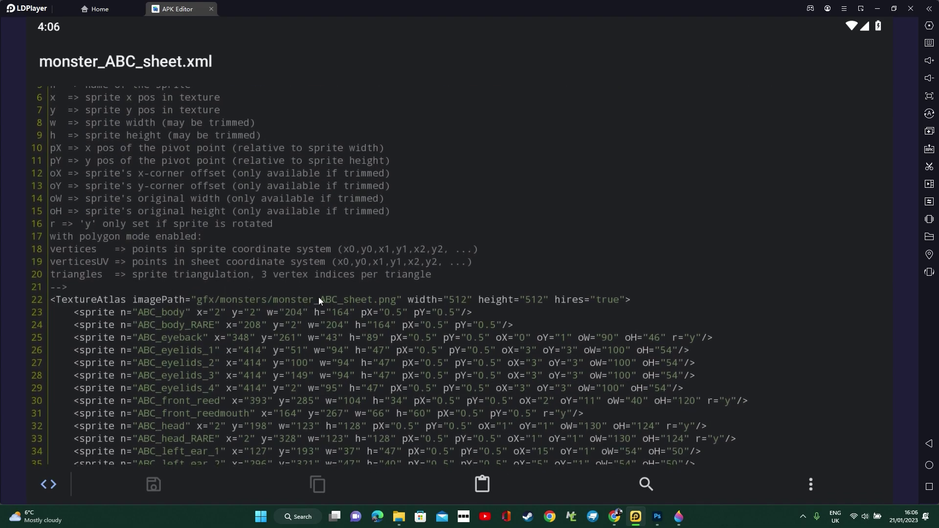
- Shorten the XML's texture path to gfx/monsters/ABC.png, save it, and close the editor
key("BackSpace")
key("BackSpace")
key("BackSpace")
key("BackSpace")
key("BackSpace")
key("BackSpace")
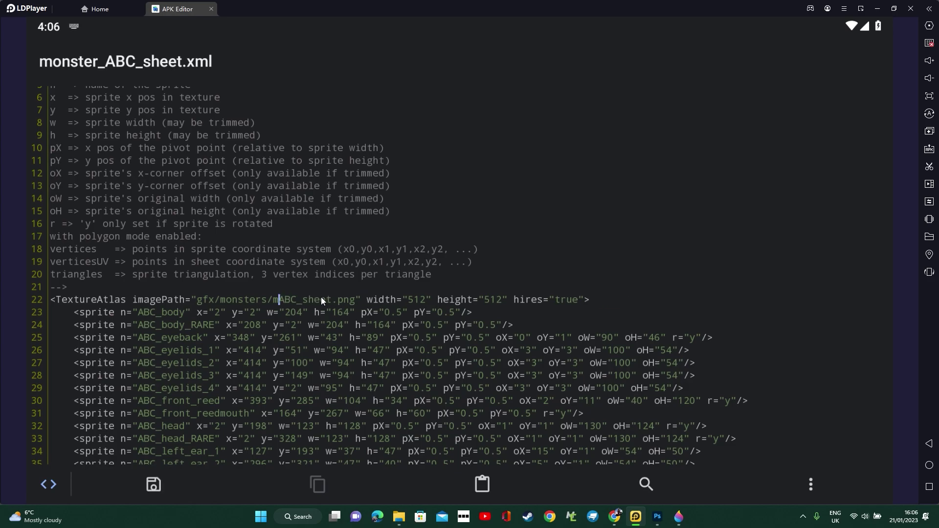
key("BackSpace")
key("BackSpace")
left_click(325, 297)
key("BackSpace")
key("BackSpace")
key("BackSpace")
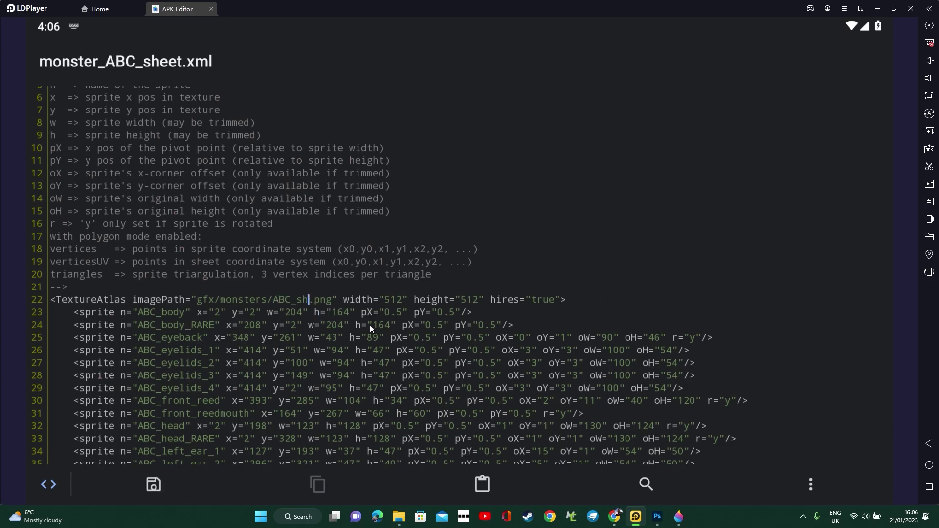
key("BackSpace")
key("BackSpace")
key("BackSpace")
left_click(601, 303)
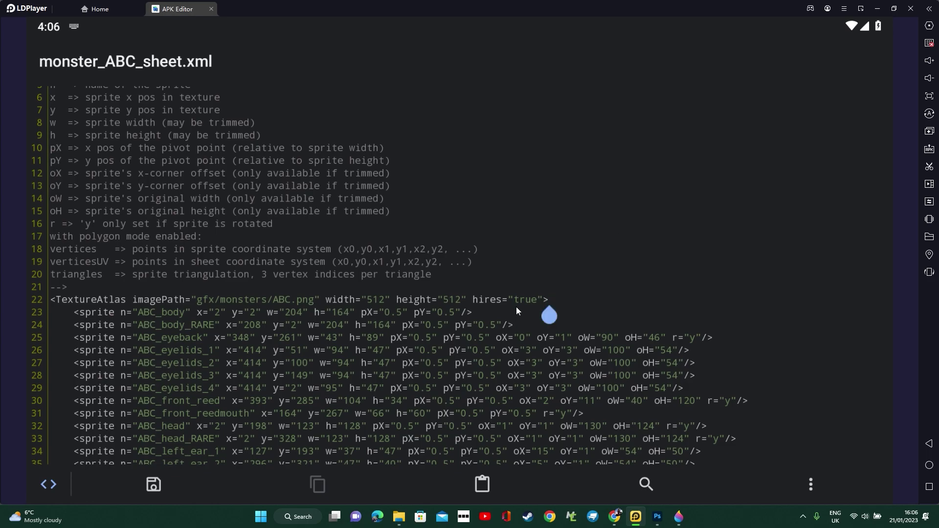
left_click(133, 488)
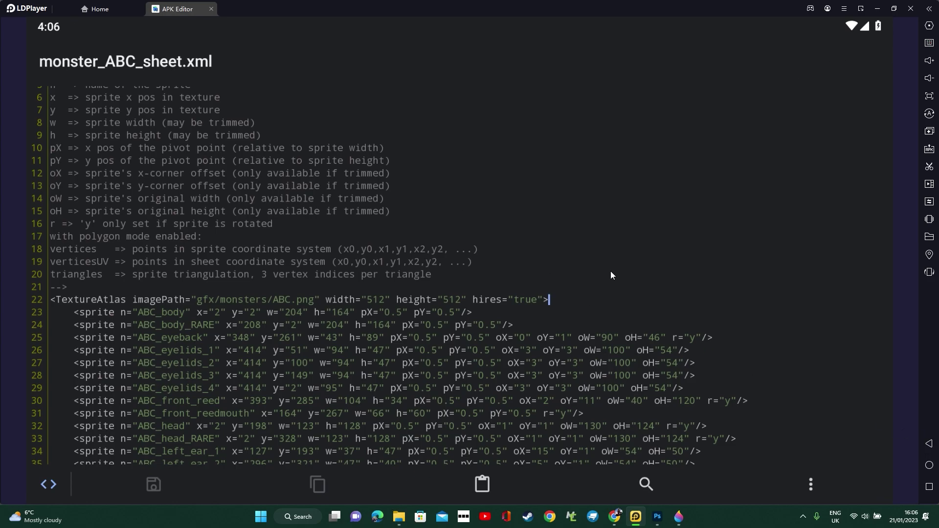
left_click(929, 443)
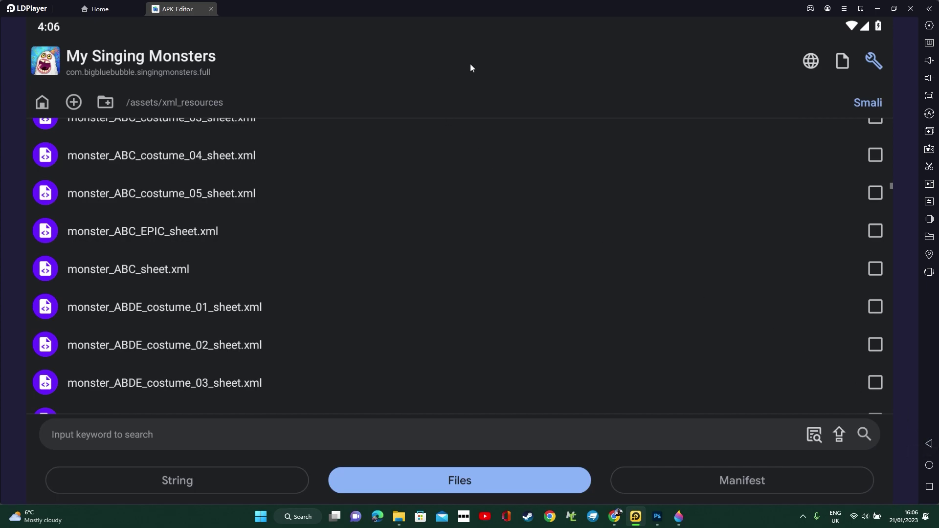
- Build the modified APK, checking notifications, until My Singing Monsters_signed.apk is saved
left_click(874, 61)
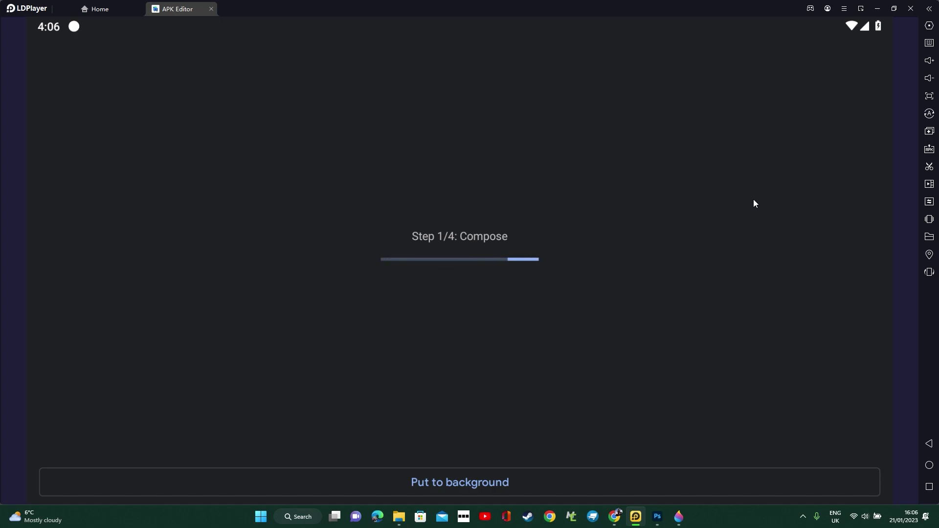
left_click_drag(499, 22, 482, 243)
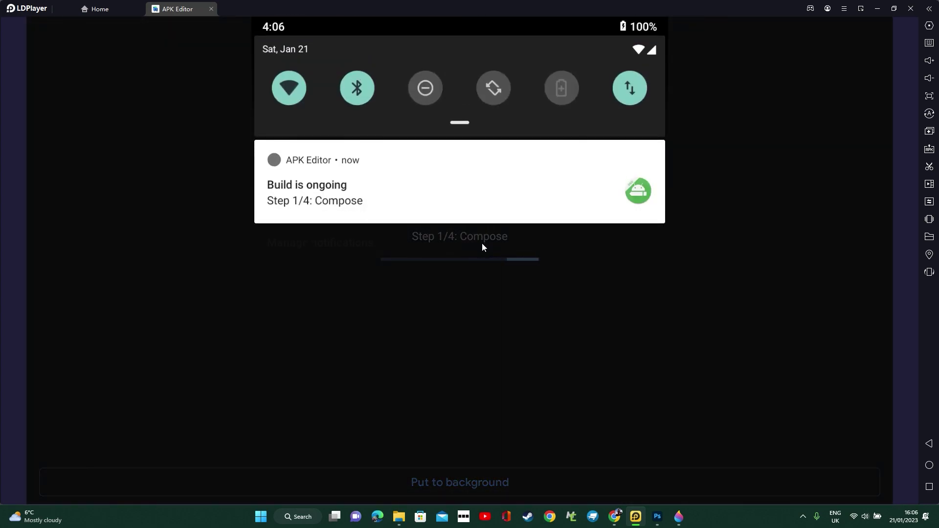
left_click_drag(354, 204, 411, 88)
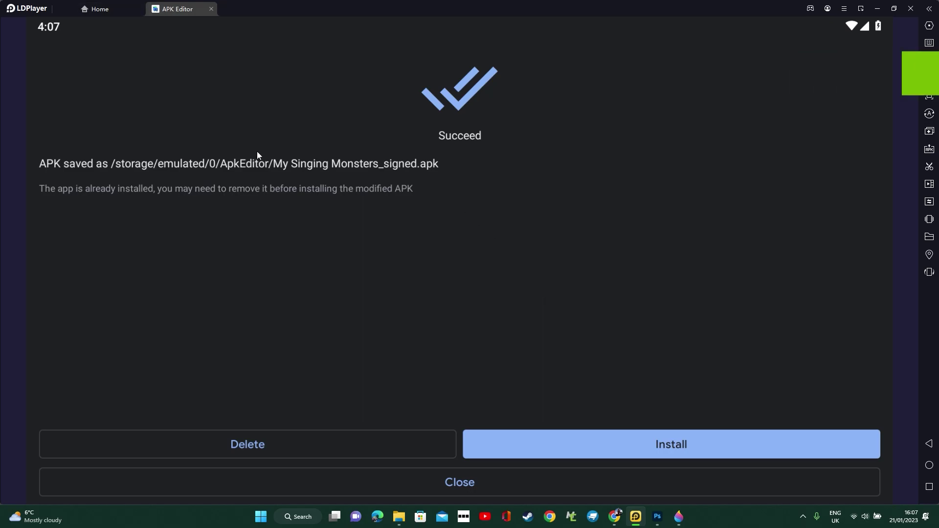
- Uninstall the original My Singing Monsters app from LDPlayer's home screen, then return to APK Editor
left_click(99, 9)
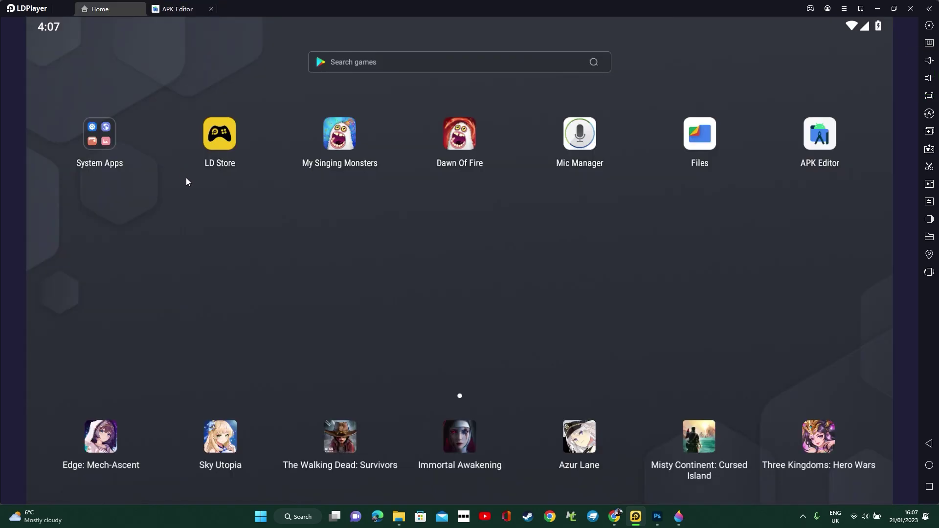
mouse_move(341, 142)
left_mouse_down()
mouse_move(93, 126)
mouse_move(44, 112)
left_mouse_up()
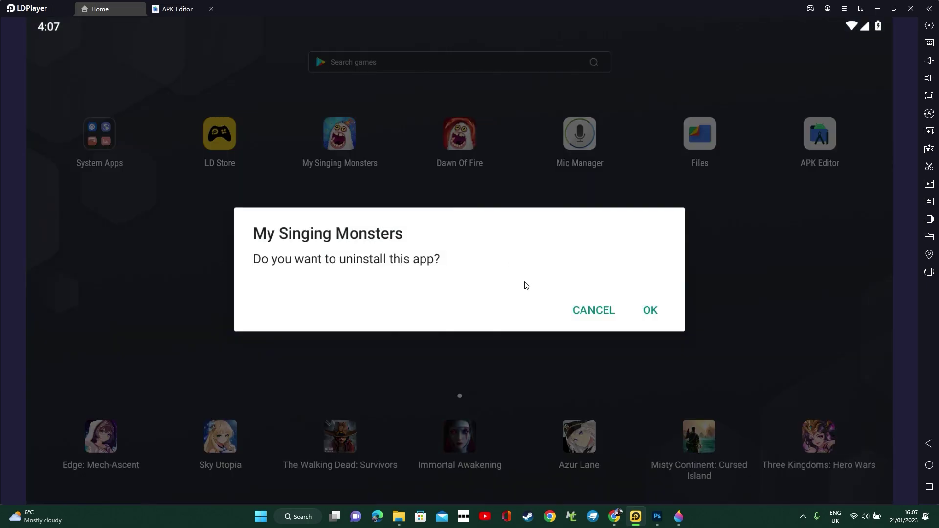
left_click(654, 311)
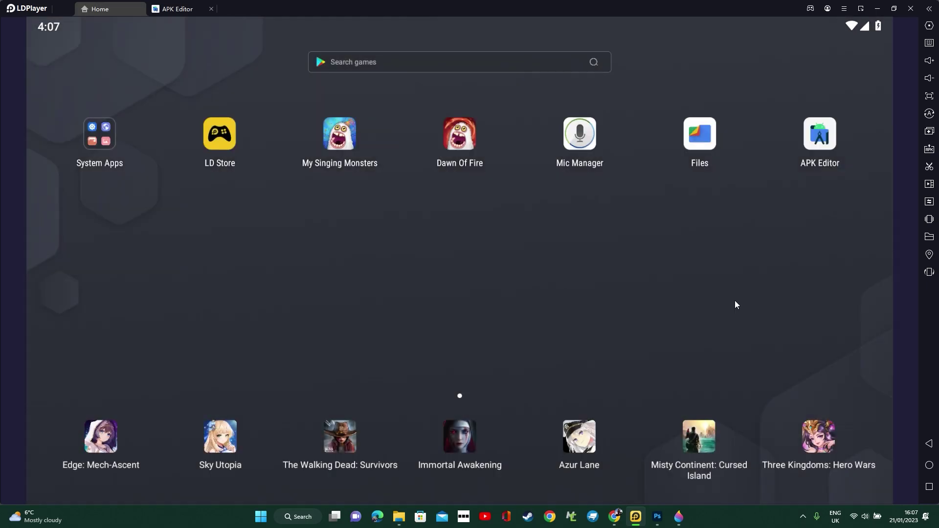
left_click(176, 10)
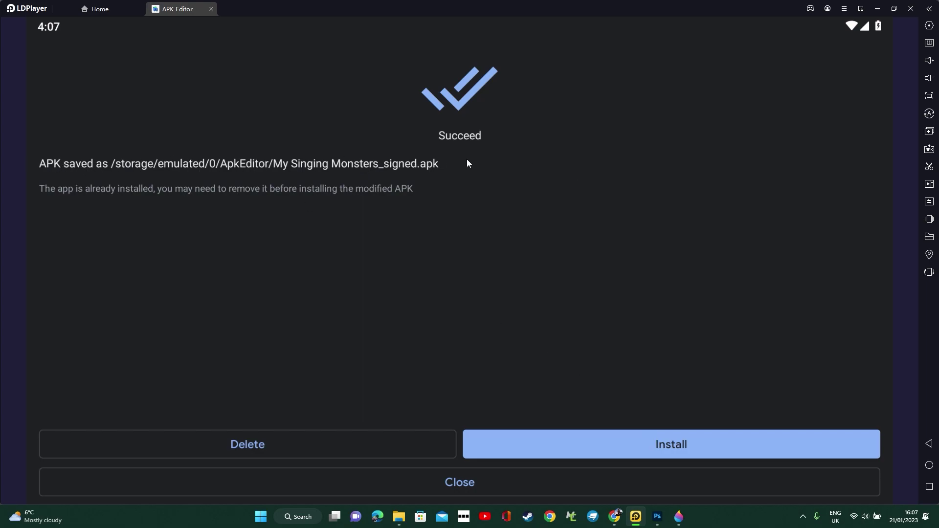
- Install the rebuilt My Singing Monsters APK through the package installer
left_click(599, 446)
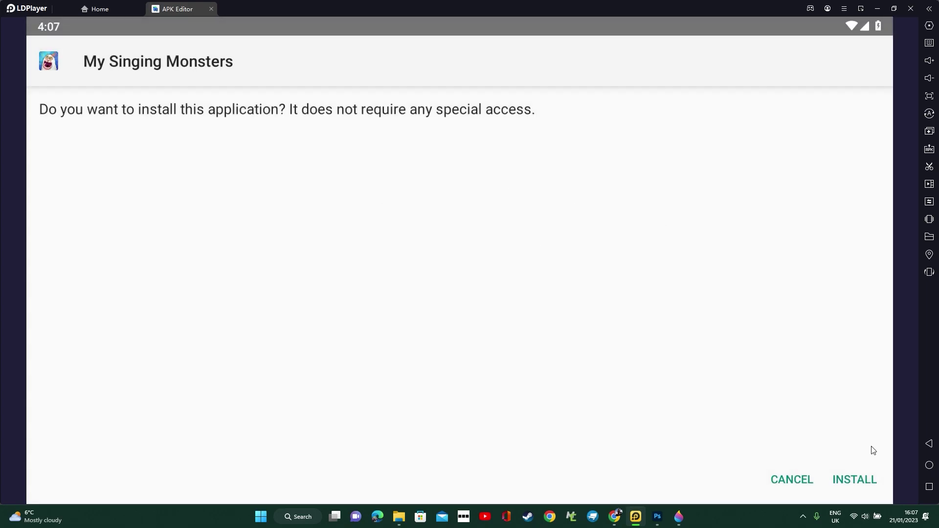
left_click(855, 479)
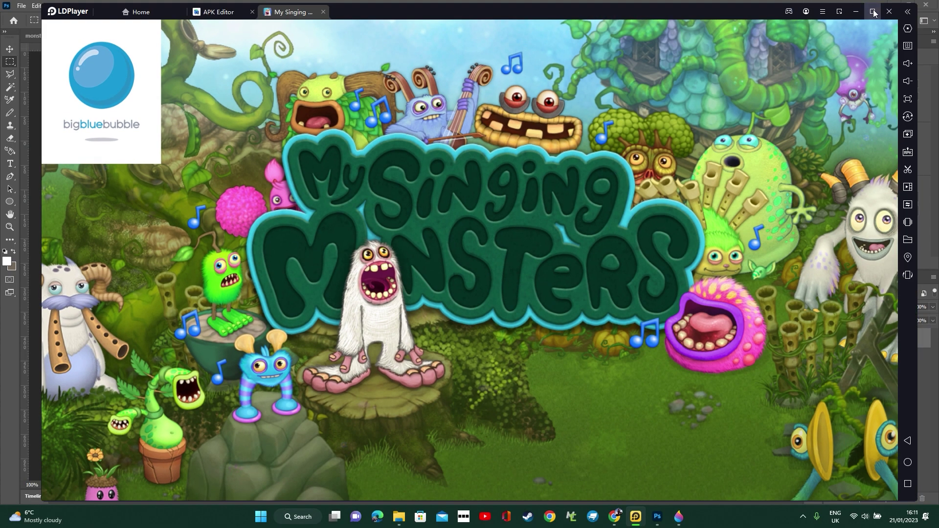
- Maximize the LDPlayer window while My Singing Monsters loads to the island
left_click(872, 11)
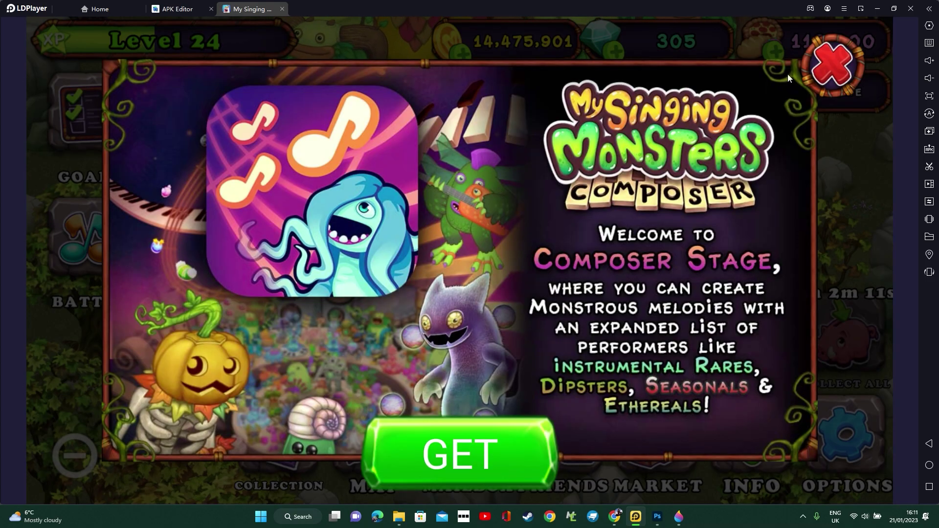
- Dismiss the promo popup and travel to Earth Island from the main islands map
left_click(829, 66)
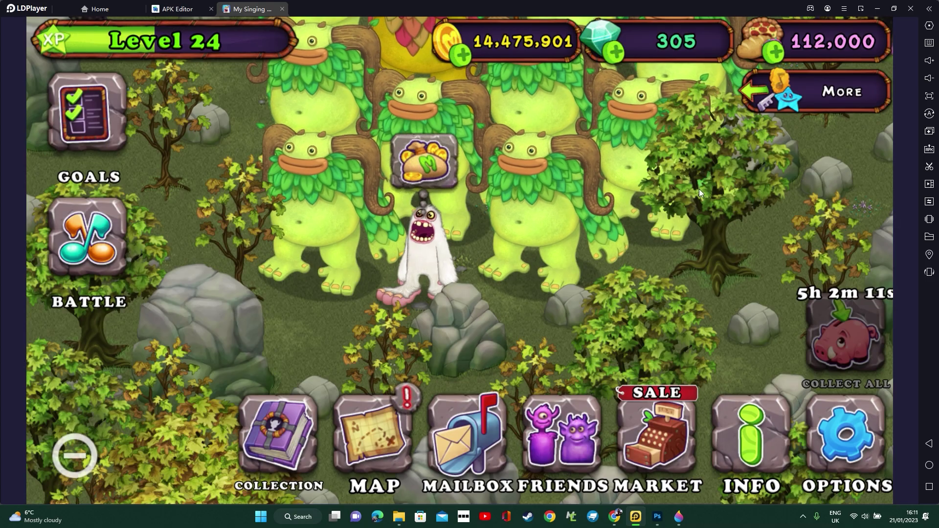
left_click_drag(699, 189, 401, 396)
left_click(401, 399)
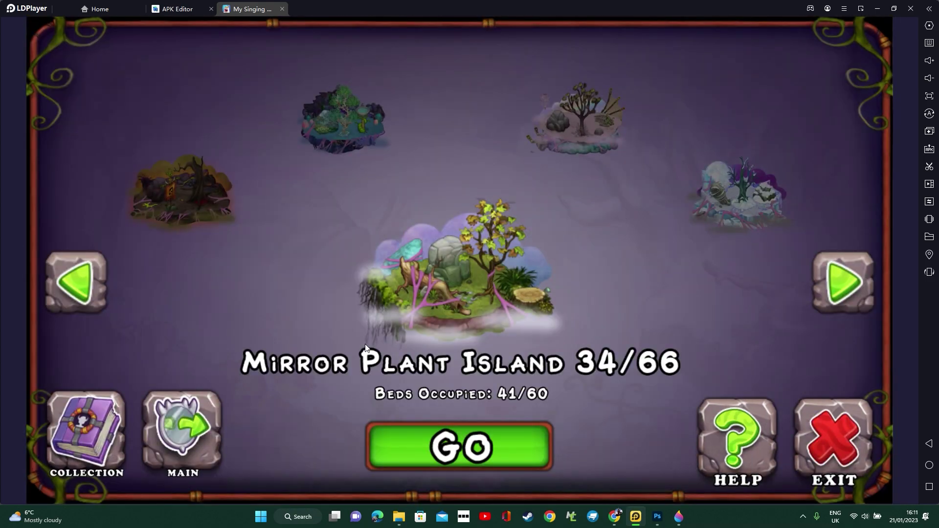
left_click(160, 429)
left_click_drag(554, 338, 427, 318)
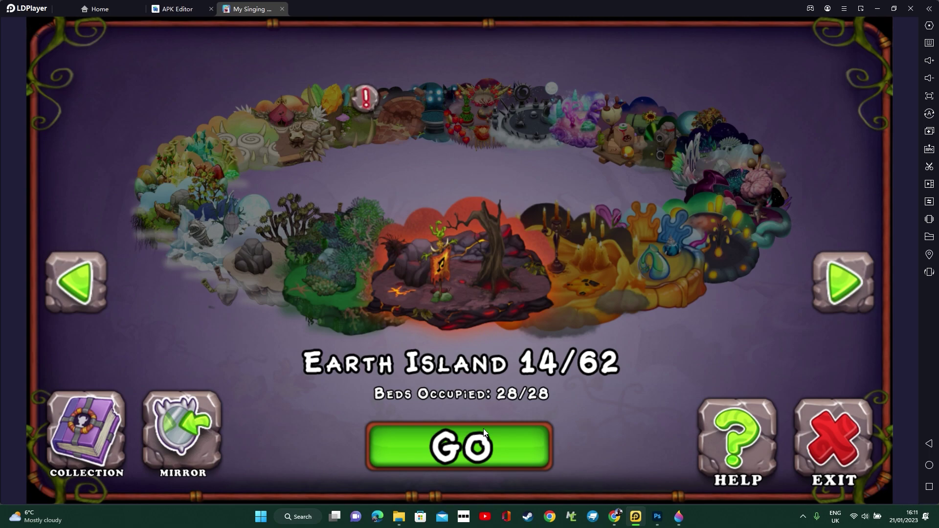
left_click(483, 429)
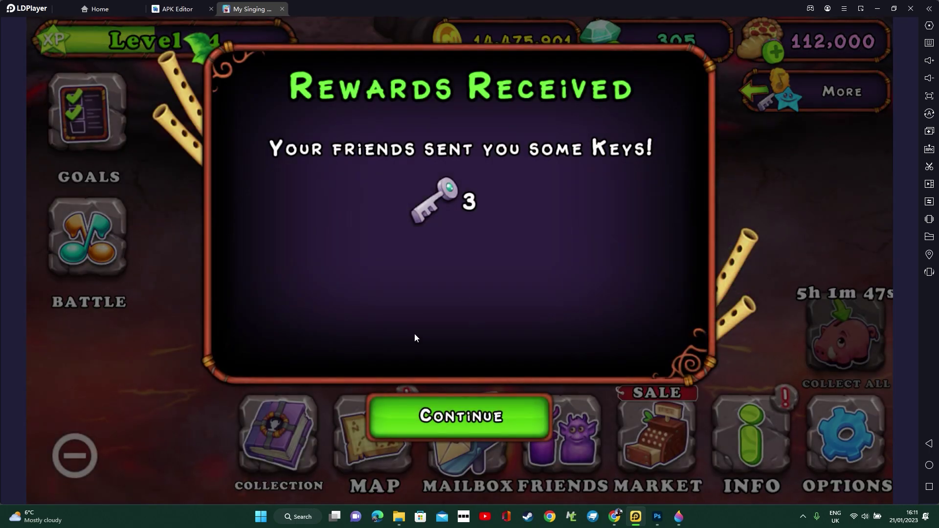
- Collect the coins from Earth Island's monsters, then travel to Fire Haven
left_click(433, 405)
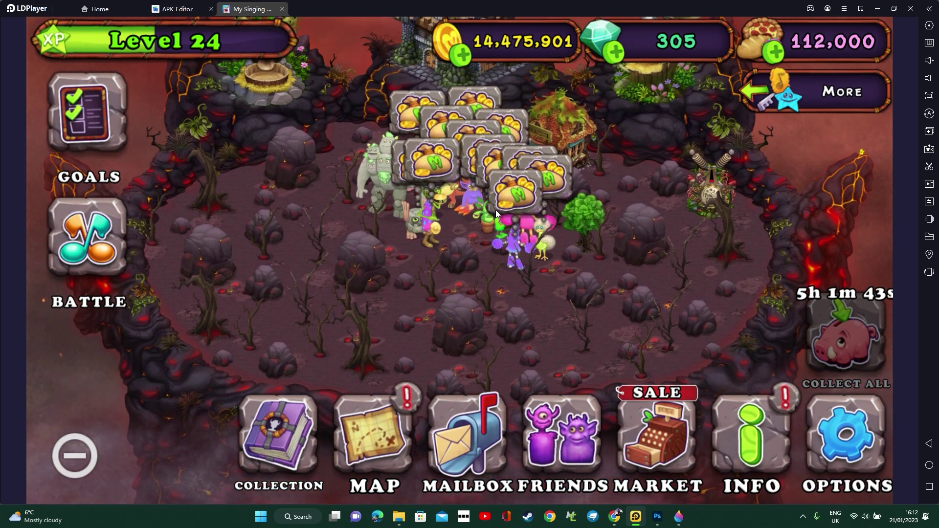
left_click(514, 193)
left_click(537, 171)
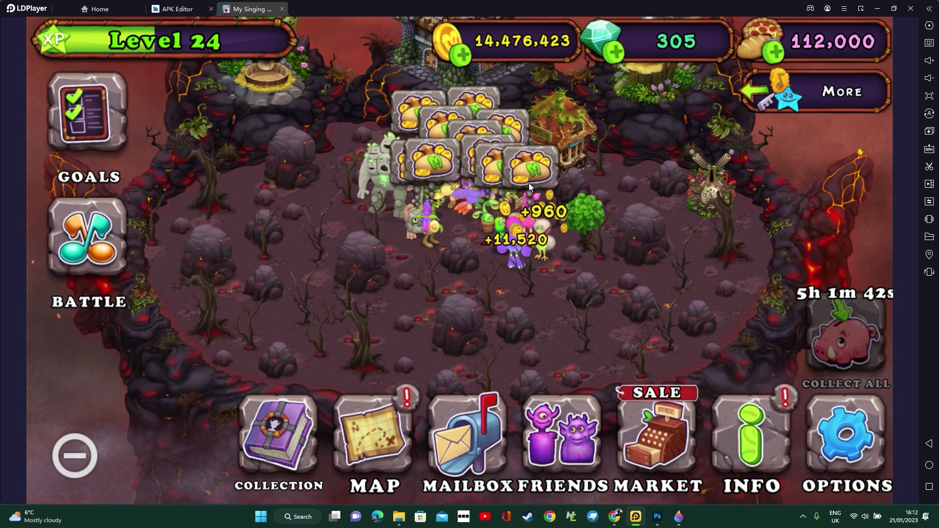
left_click(525, 161)
left_click(498, 153)
left_click(472, 143)
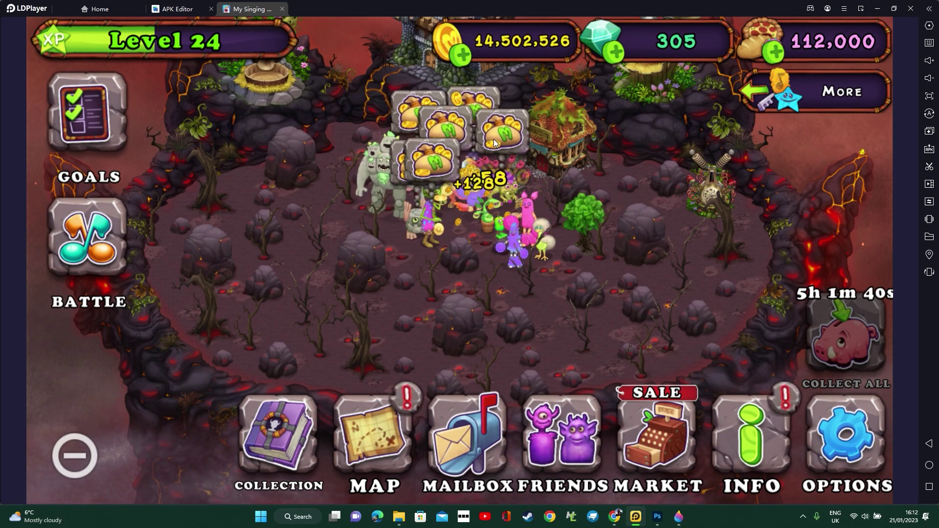
left_click(427, 164)
left_click(446, 125)
left_click(415, 117)
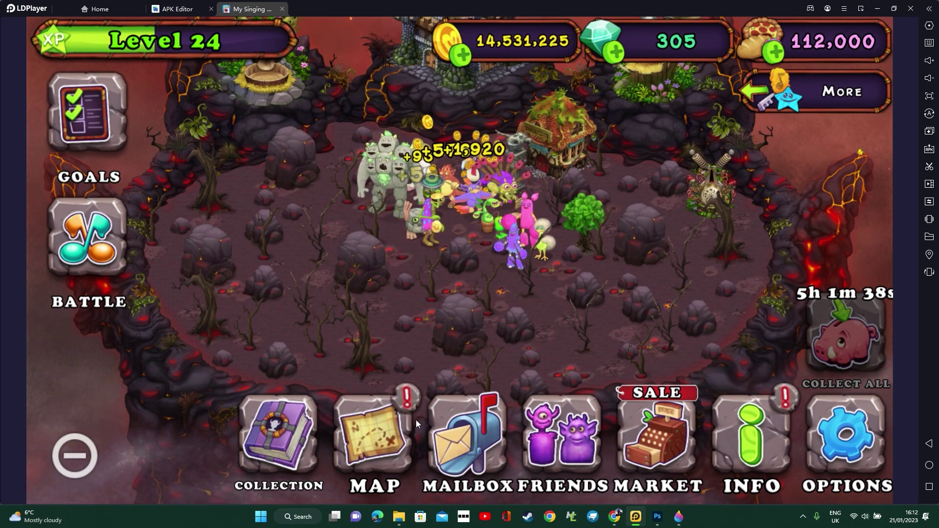
left_click(375, 436)
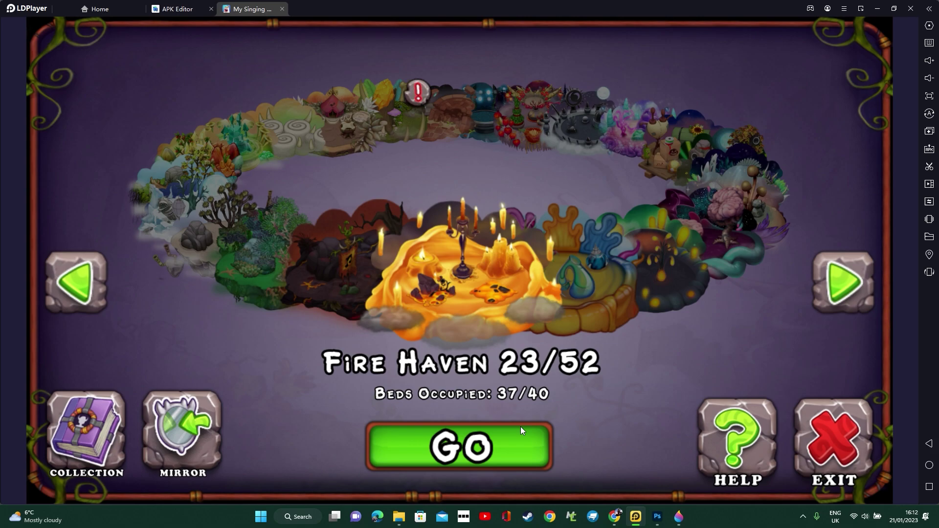
left_click(520, 426)
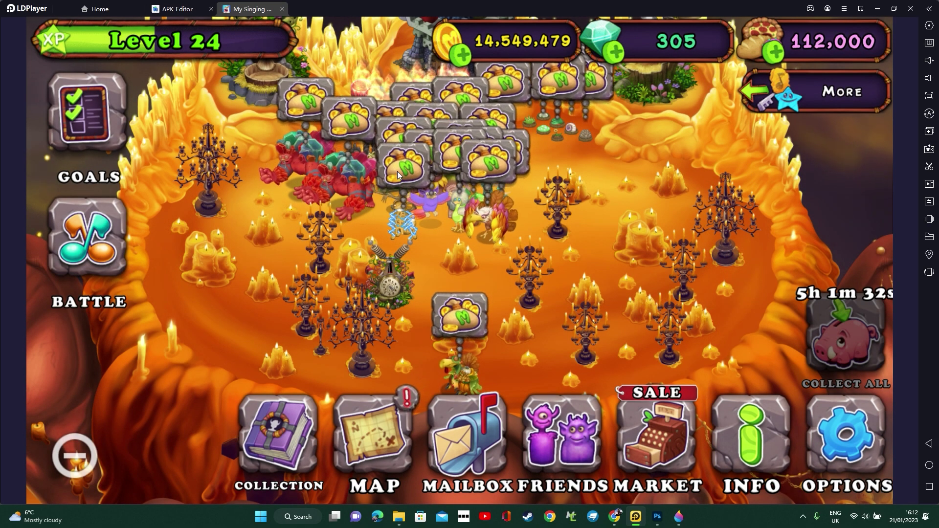
- Collect coins from the Fire Haven monsters, bringing the total to 14,578,170
left_click(438, 158)
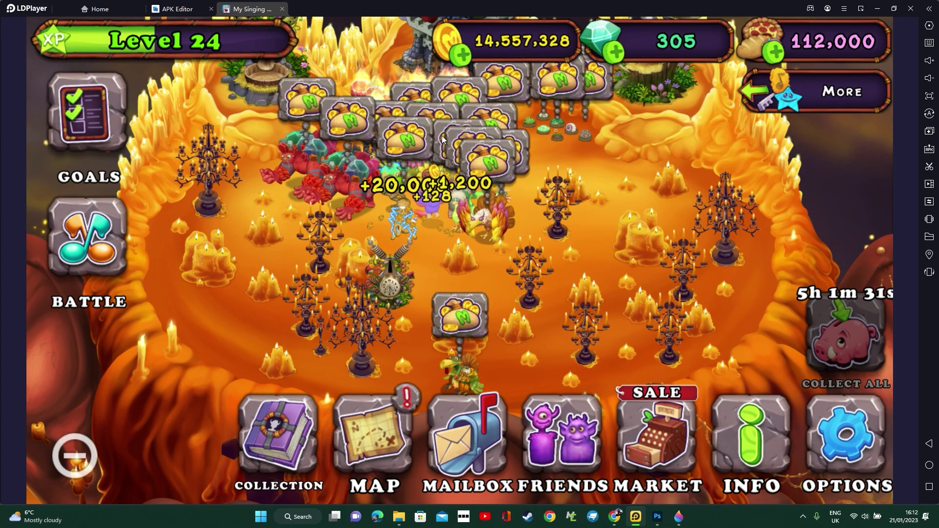
left_click(437, 157)
left_click(438, 157)
left_click(389, 167)
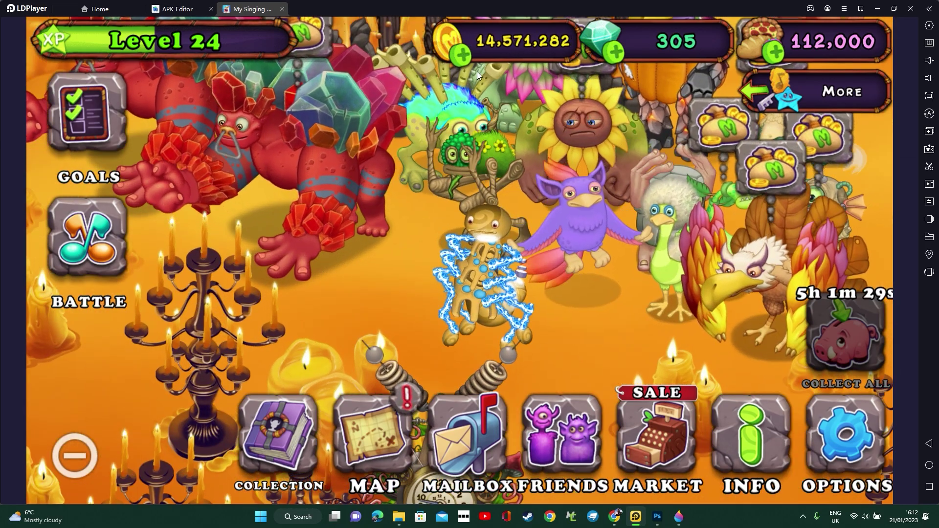
left_click(473, 169)
left_click(465, 190)
scroll(465, 190, "up", 5)
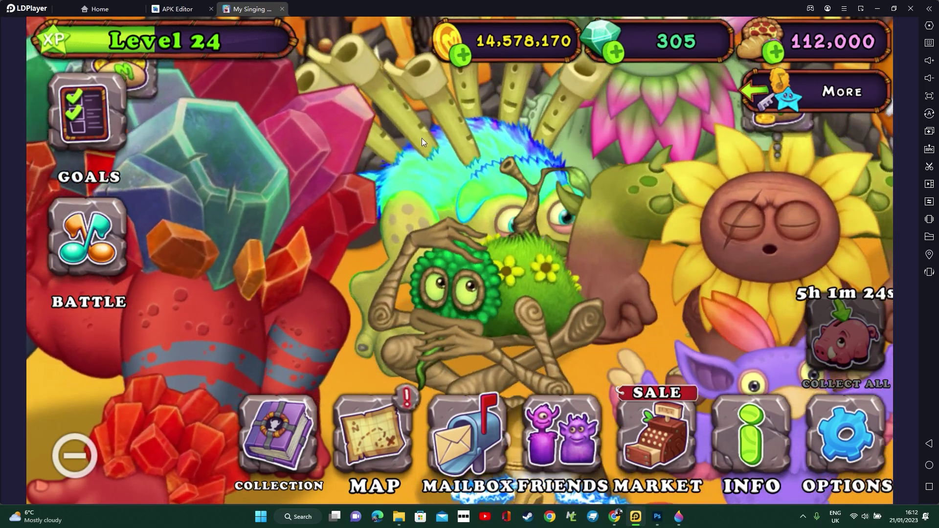
- Select the cyan-blue recoloured Itchy for a close look, then deselect it
left_click_drag(403, 175, 423, 136)
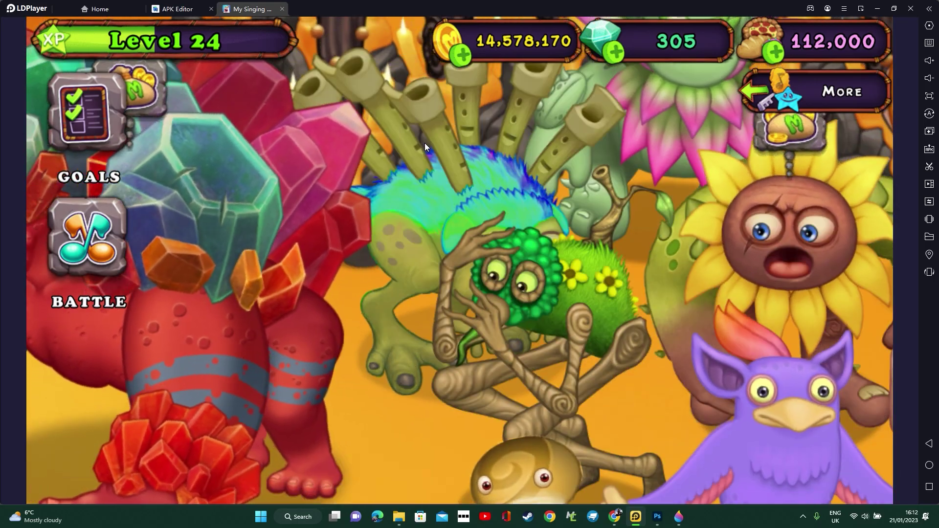
left_click(425, 144)
scroll(424, 143, "down", 5)
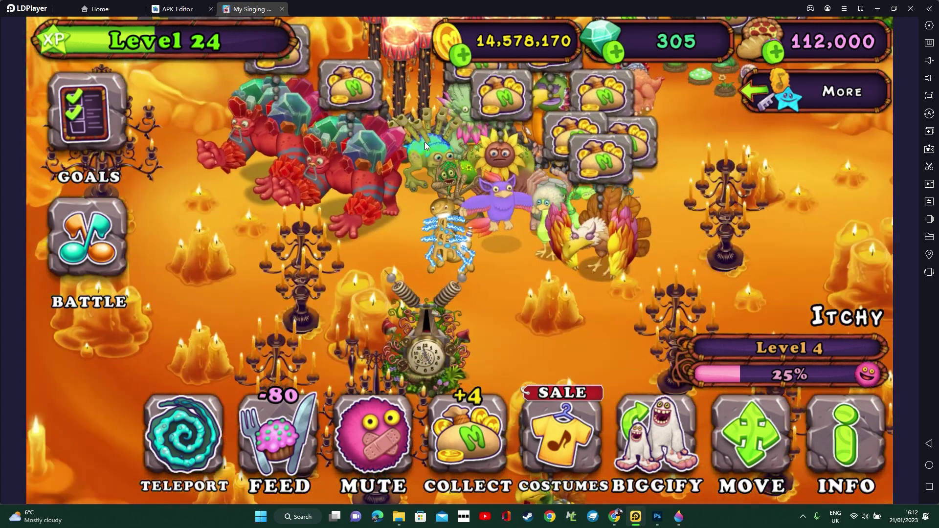
left_click_drag(674, 231, 631, 372)
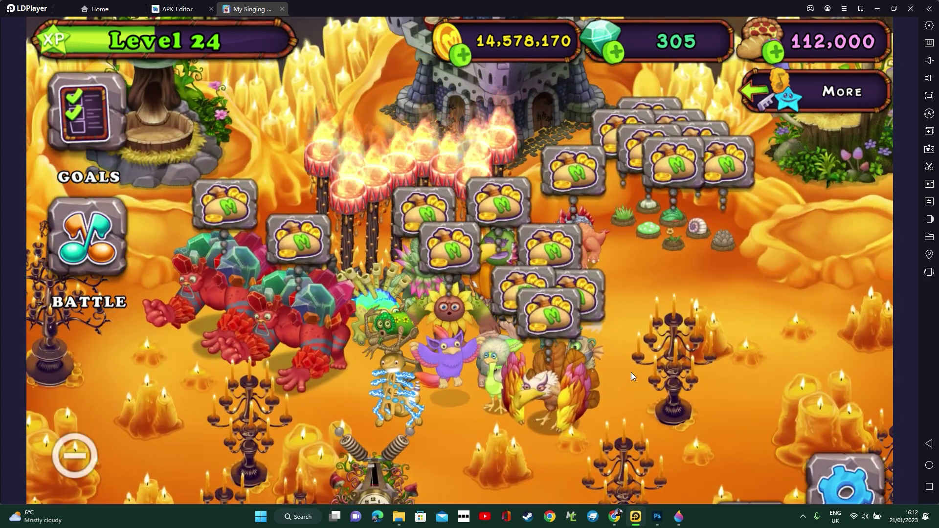
left_click(631, 372)
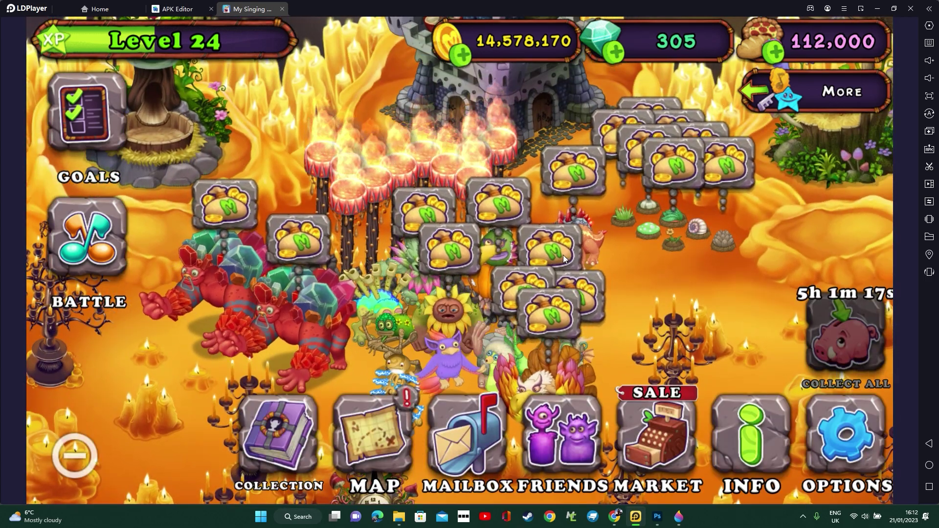